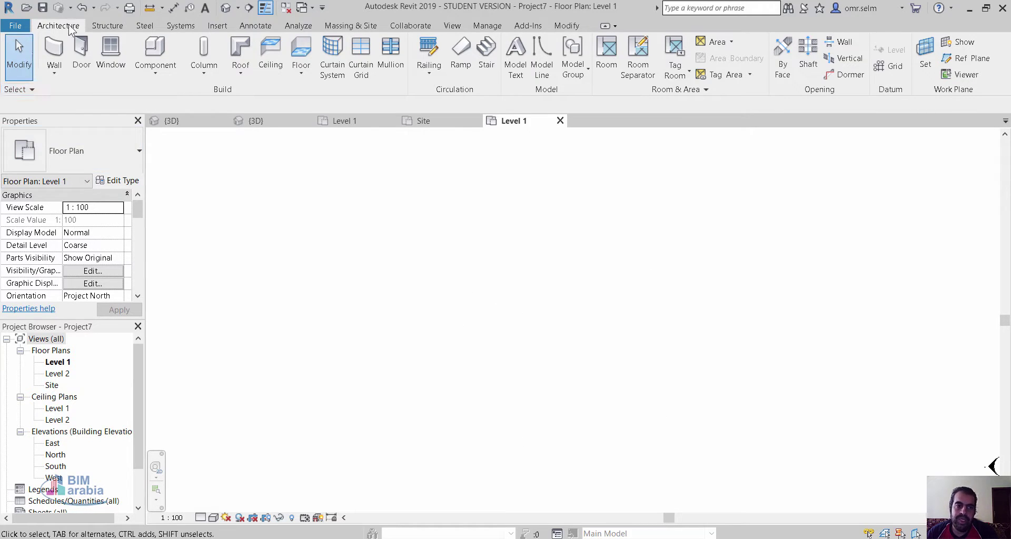
Draw chained Generic 200mm walls (top, slanted right, 15500 bottom), then select the slanted wall.
{"action": "left_click", "coordinate": [48, 46]}
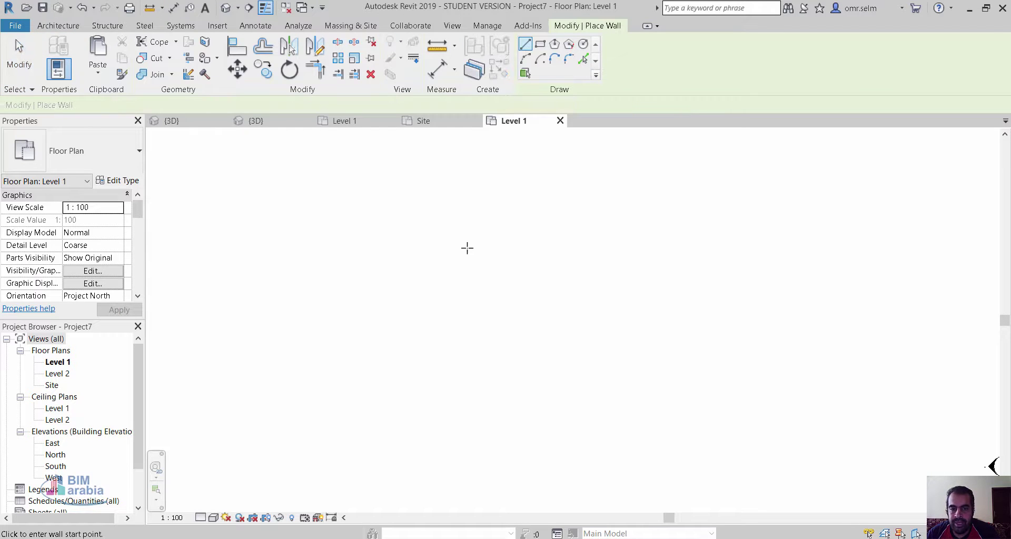
{"action": "left_click", "coordinate": [445, 247]}
{"action": "left_click", "coordinate": [598, 247]}
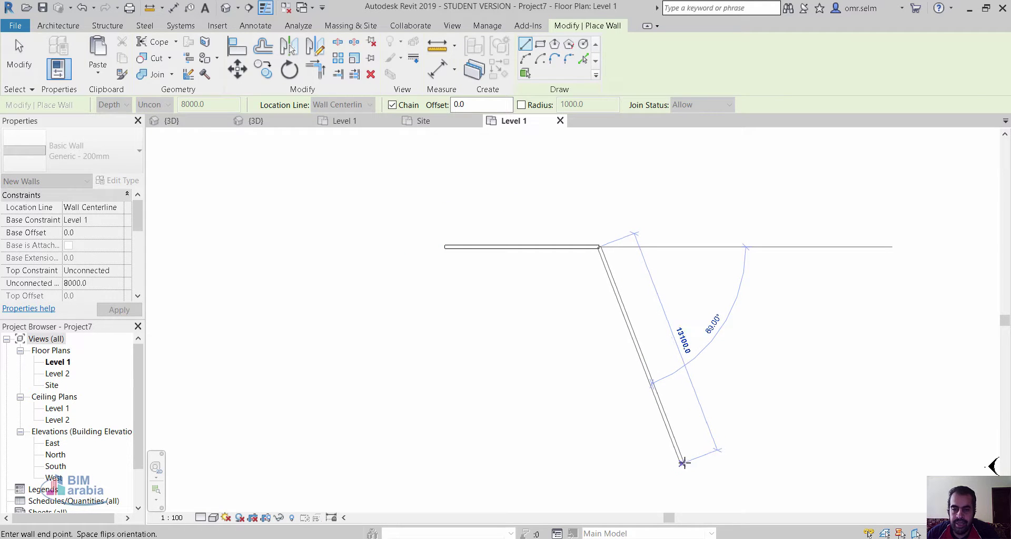
{"action": "left_click", "coordinate": [685, 463]}
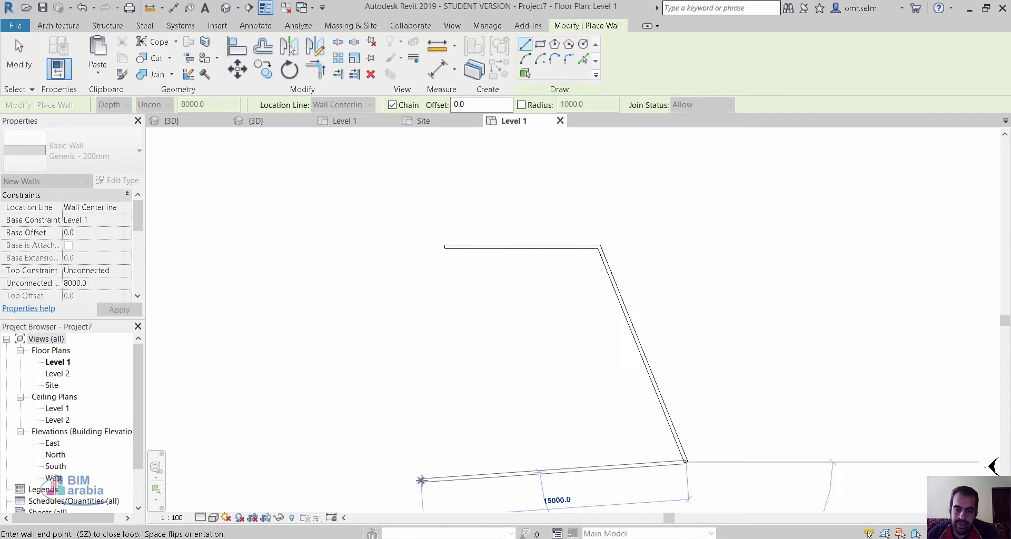
{"action": "left_click", "coordinate": [411, 464]}
{"action": "key", "text": "Escape"}
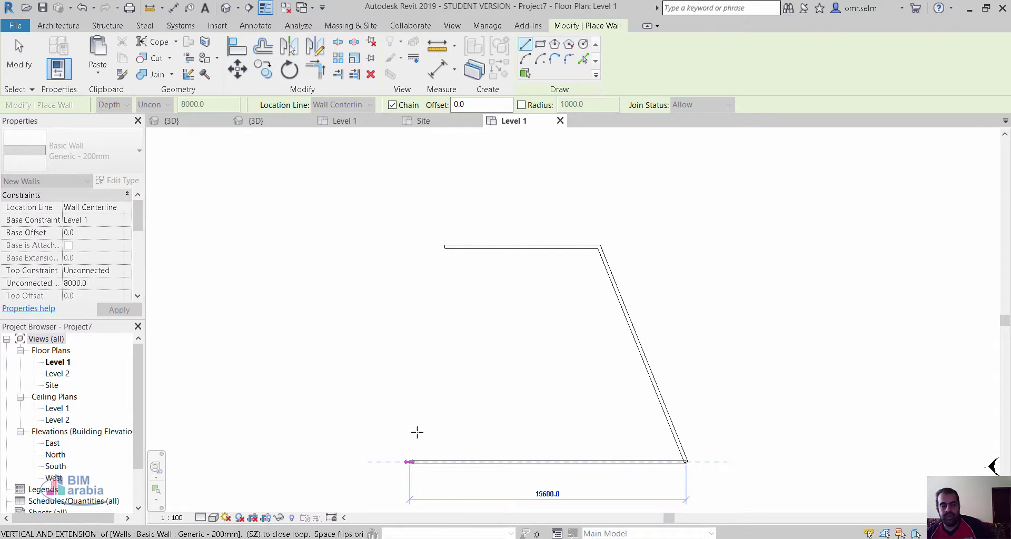
{"action": "key", "text": "Escape"}
{"action": "key", "text": "Escape"}
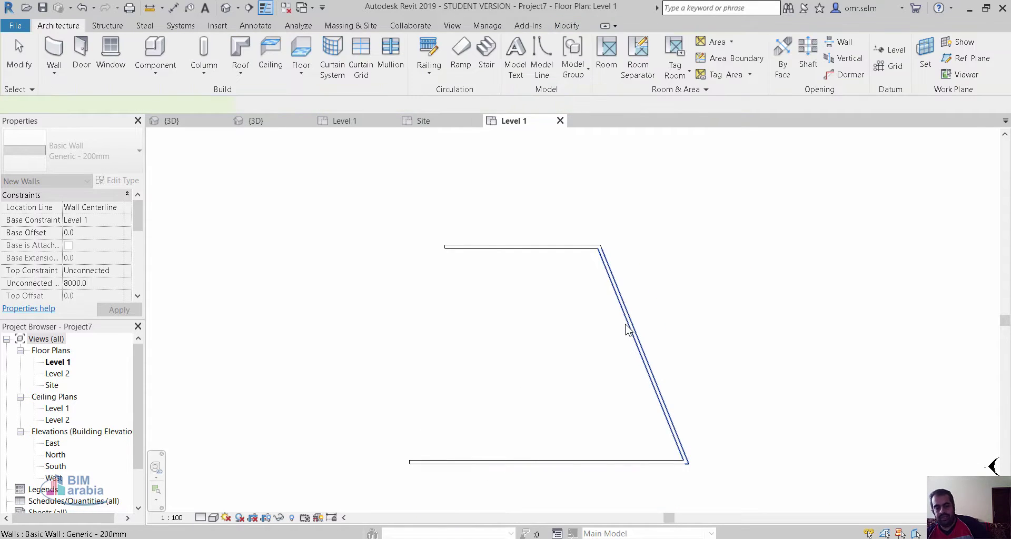
{"action": "left_click", "coordinate": [627, 329]}
Mirror the slanted right wall to the left about a vertical axis through the top wall's midpoint.
{"action": "left_click", "coordinate": [354, 42]}
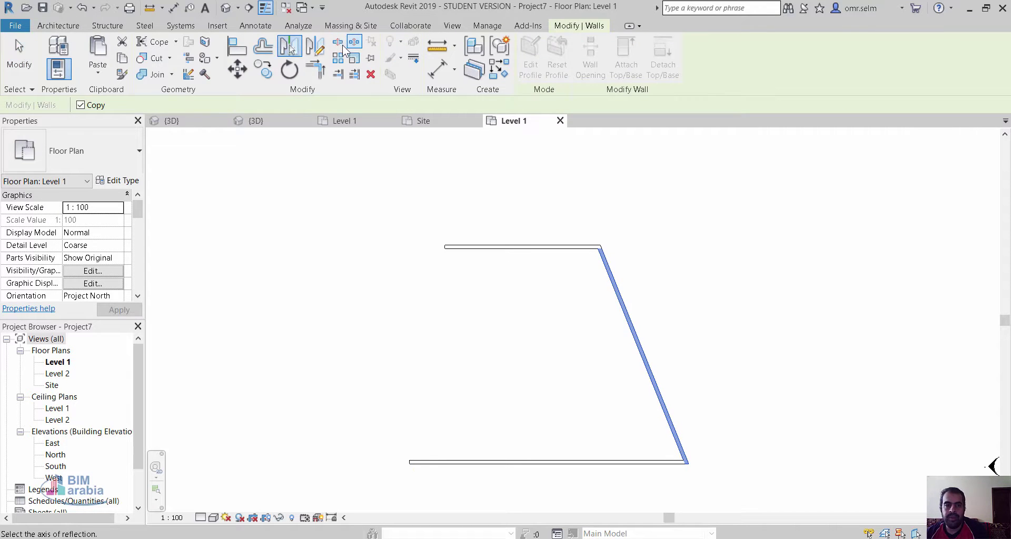
{"action": "left_click", "coordinate": [315, 46]}
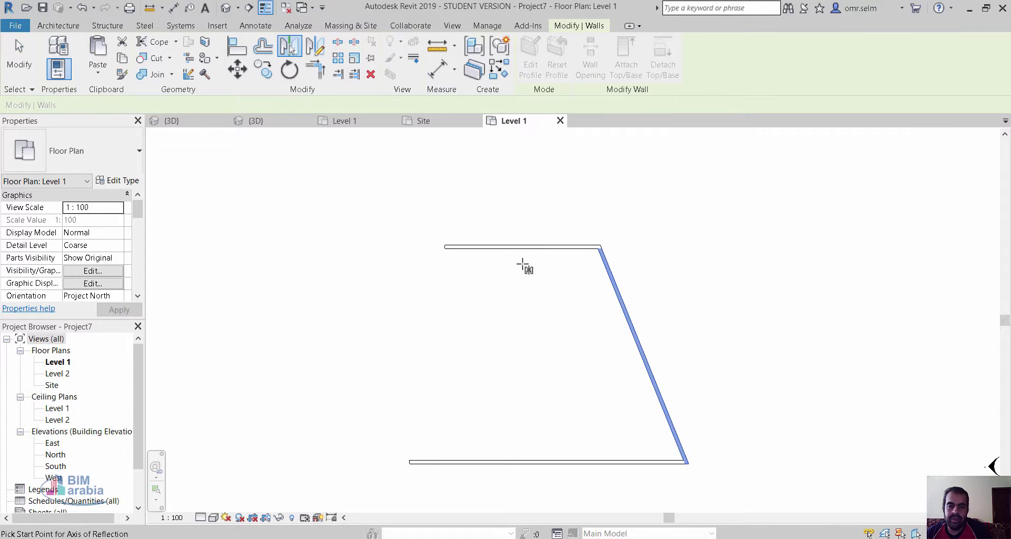
{"action": "left_click", "coordinate": [529, 407]}
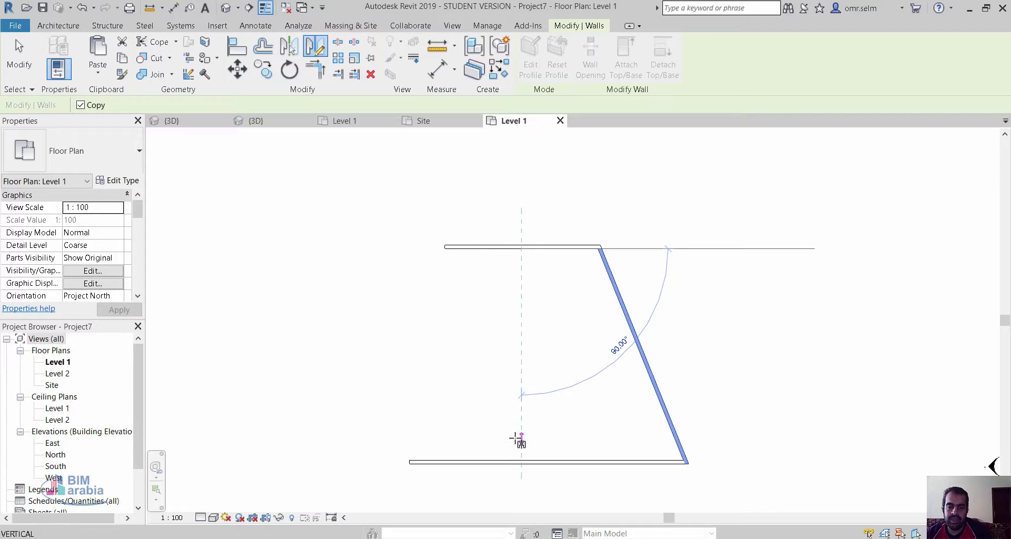
{"action": "left_click", "coordinate": [482, 466]}
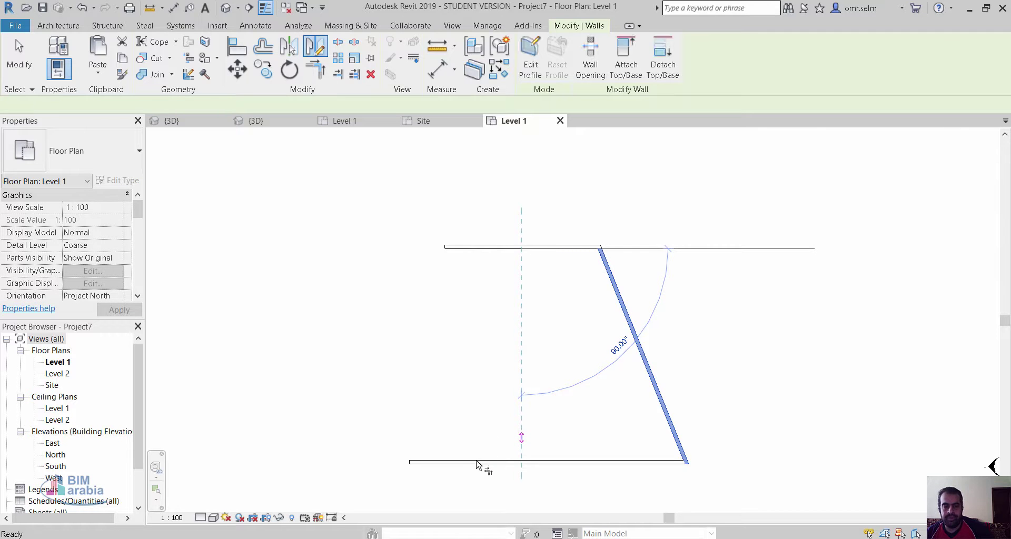
Trim the mirrored left wall to the bottom wall to close the trapezoid corner.
{"action": "left_click", "coordinate": [398, 383]}
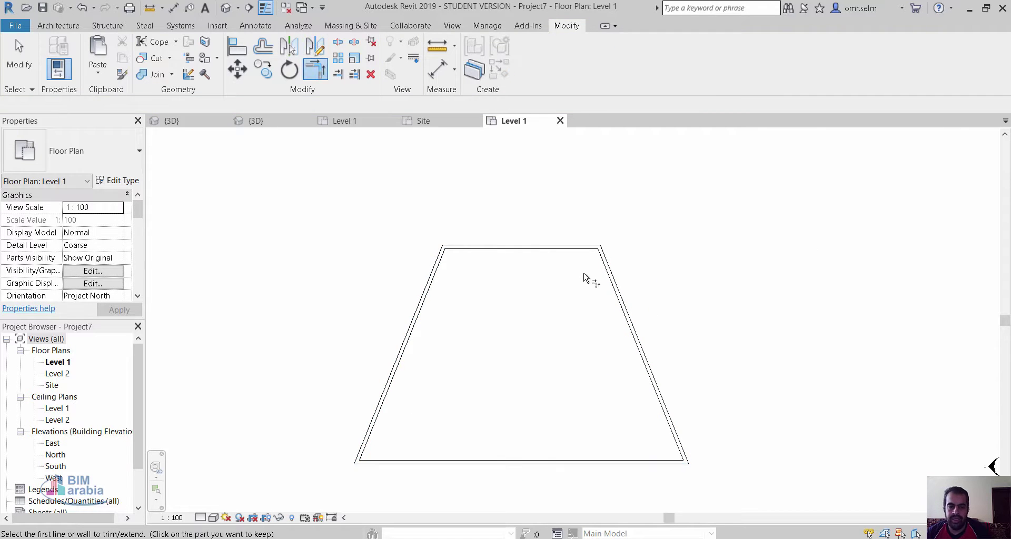
{"action": "key", "text": "Escape"}
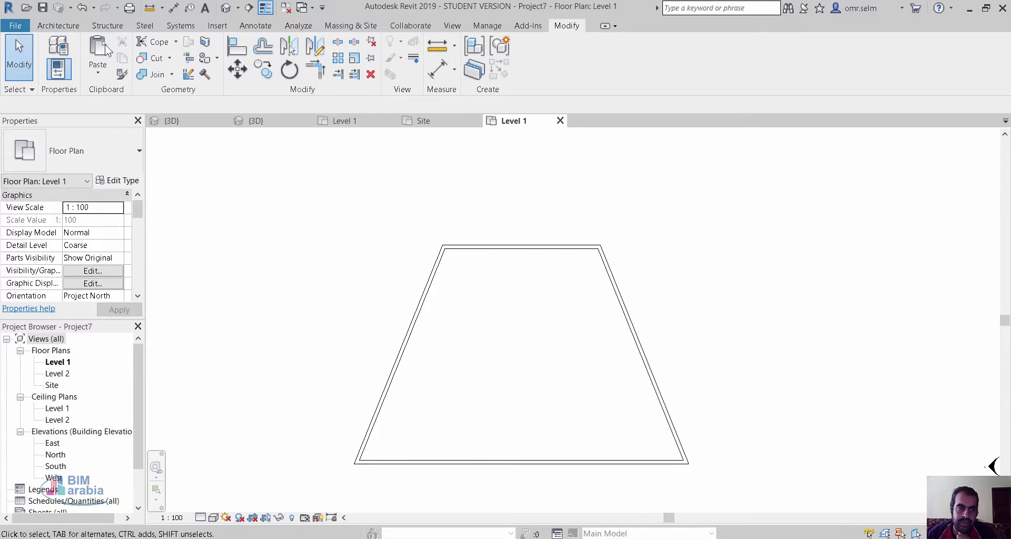
{"action": "left_click", "coordinate": [58, 26]}
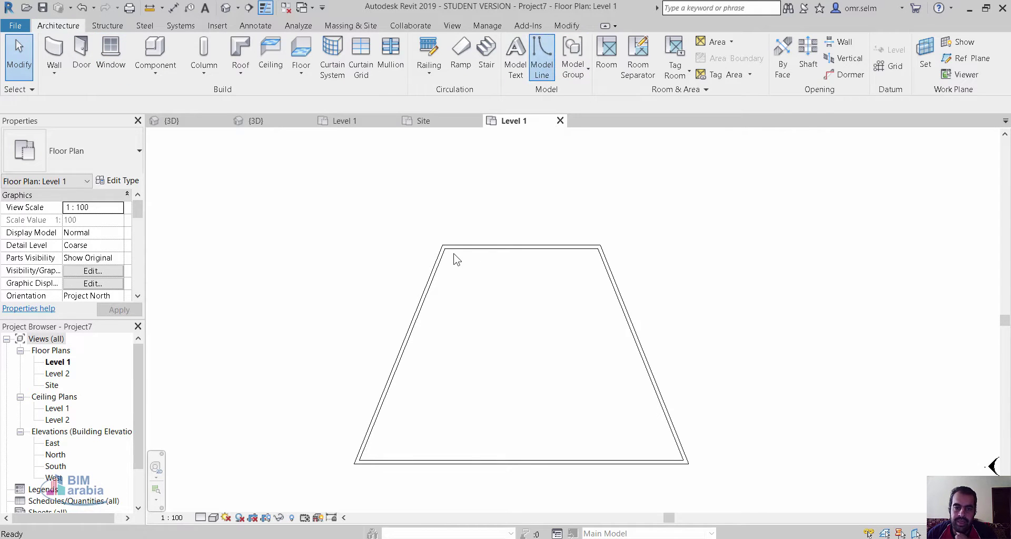
Draw an arc model line from the top-left to the top-right corner, curving down into the hall.
{"action": "key", "text": "l"}
{"action": "key", "text": "i"}
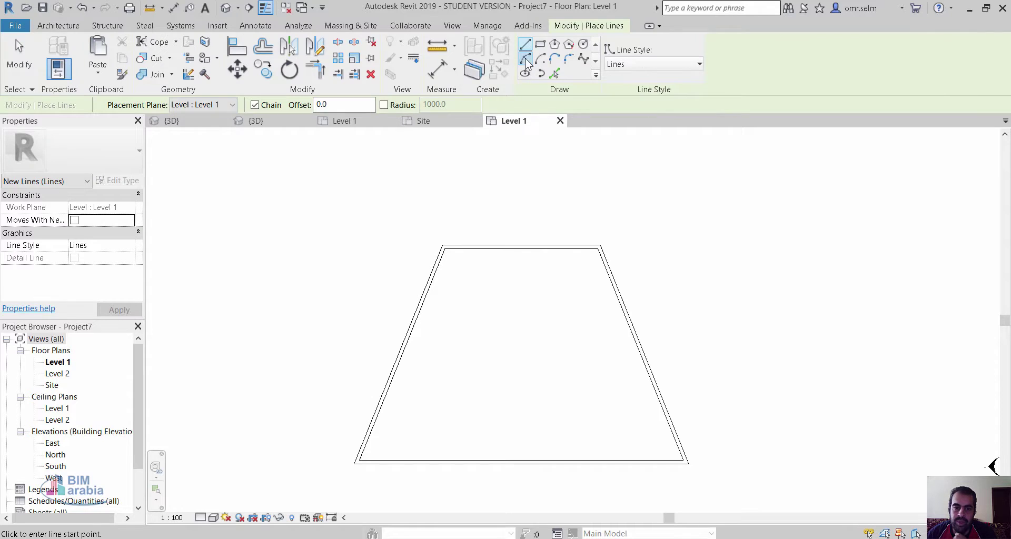
{"action": "left_click", "coordinate": [444, 246]}
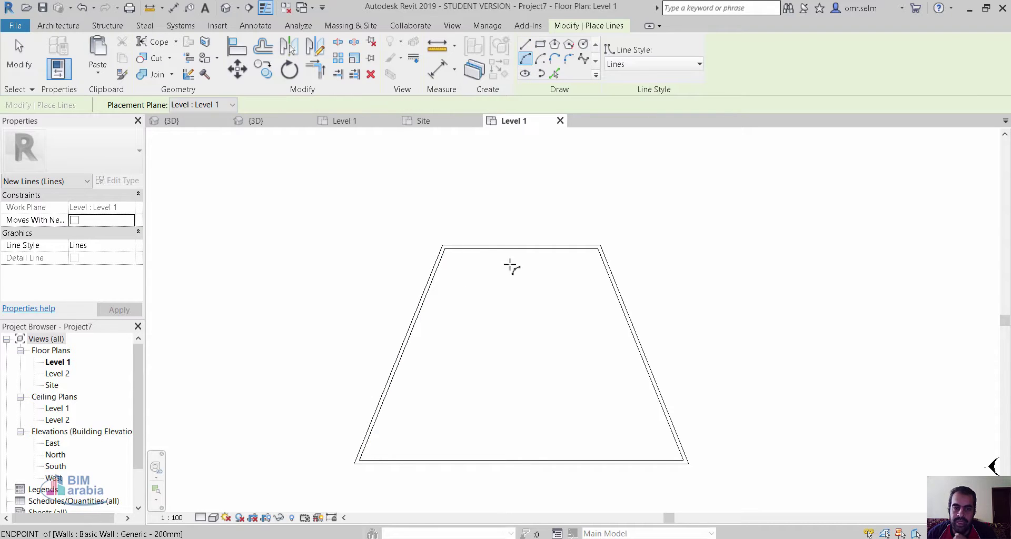
{"action": "left_click", "coordinate": [598, 248]}
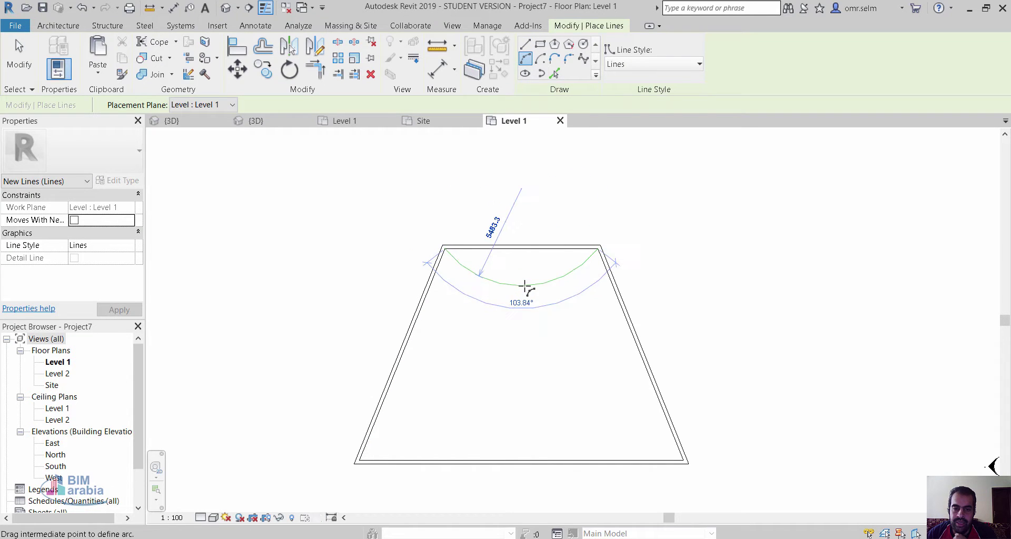
{"action": "left_click", "coordinate": [525, 287]}
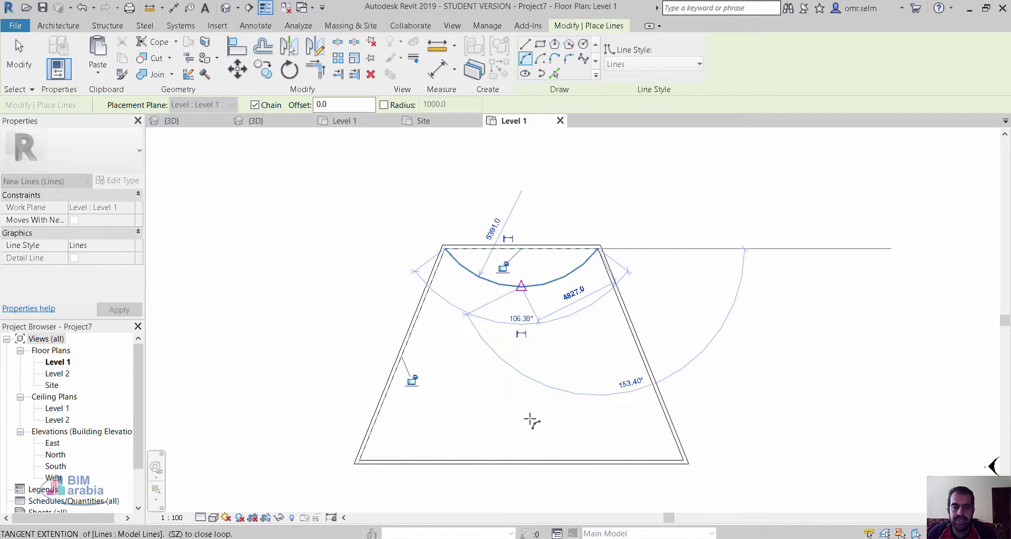
{"action": "key", "text": "Escape"}
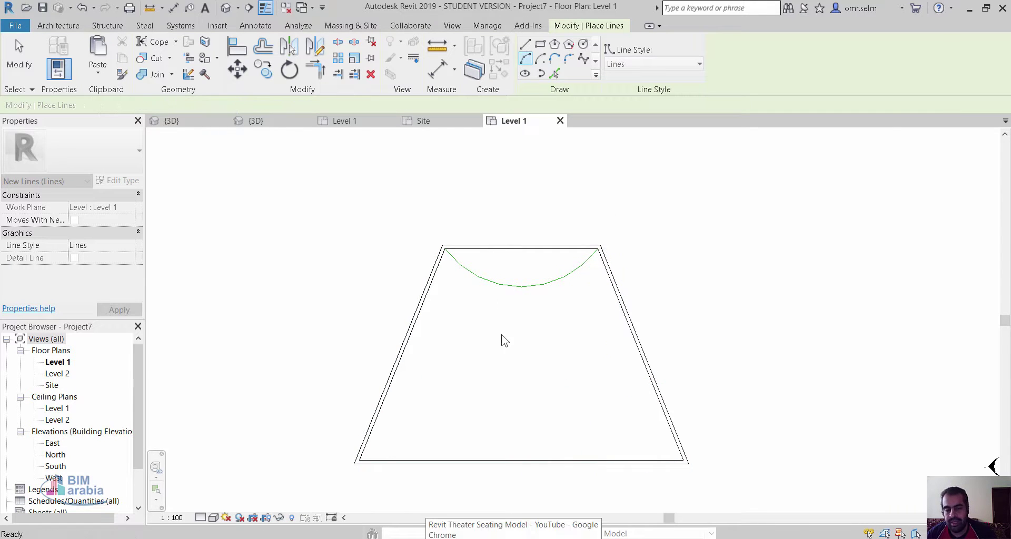
{"action": "key", "text": "Escape"}
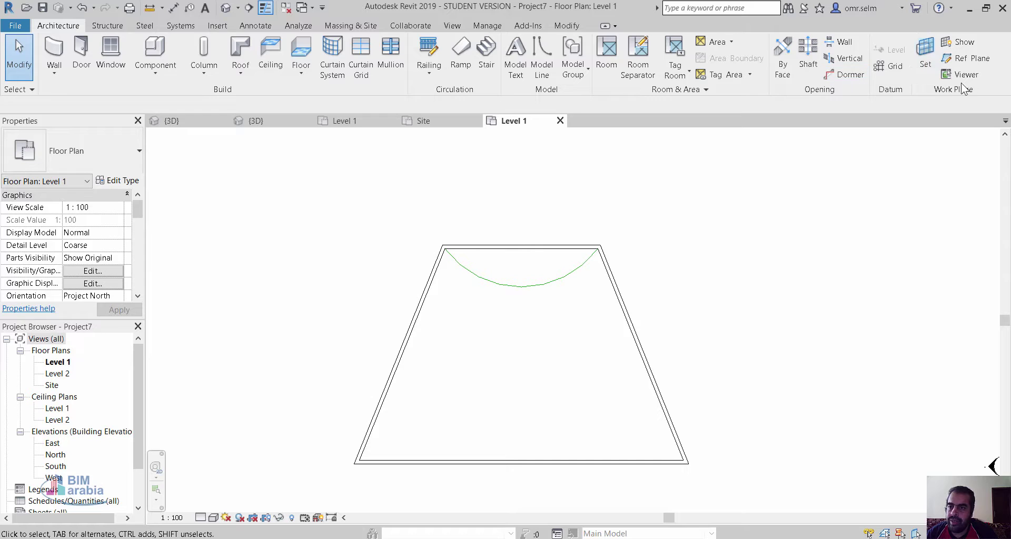
Add a vertical reference plane named 'theater' from the top wall's midpoint down the hall centre.
{"action": "left_click", "coordinate": [966, 57]}
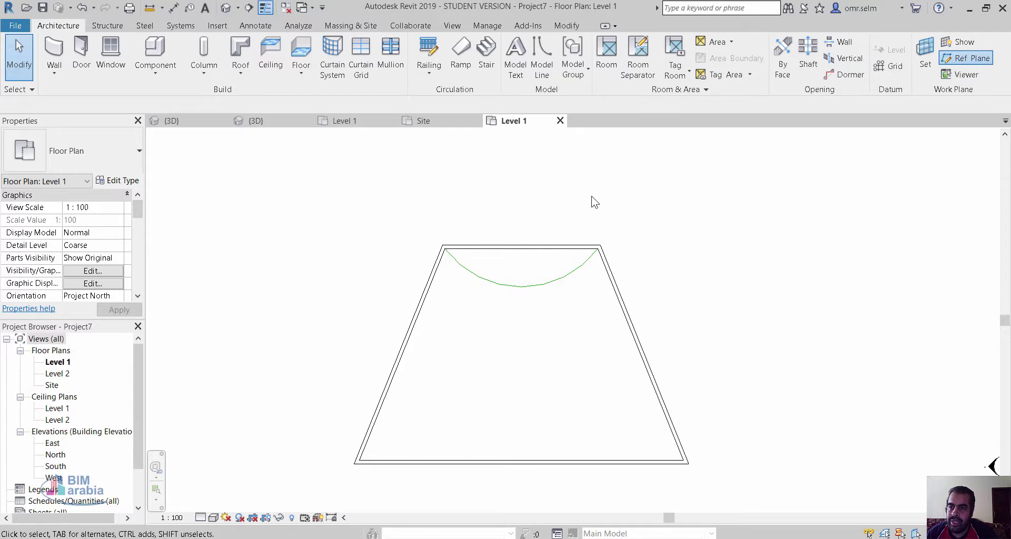
{"action": "left_click", "coordinate": [521, 246]}
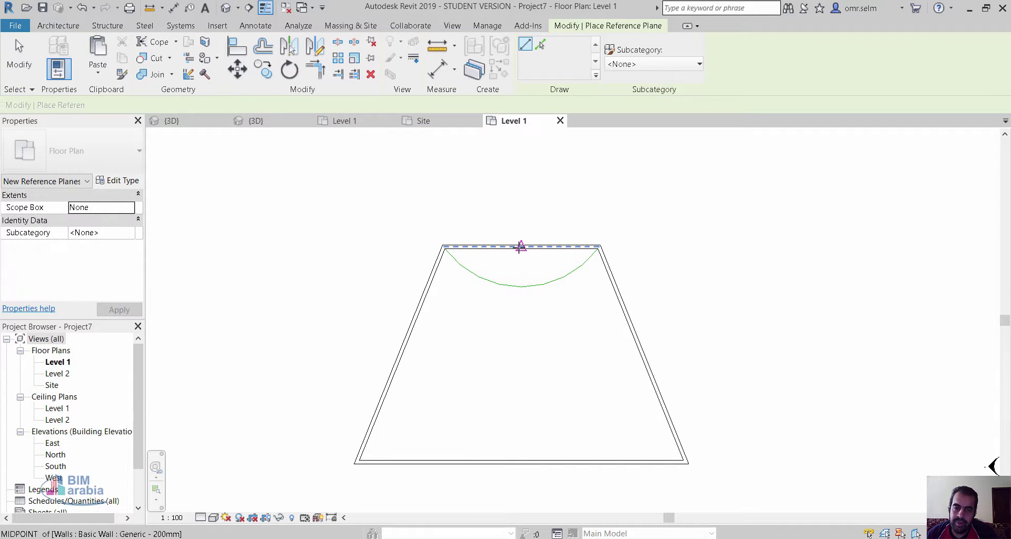
{"action": "left_click", "coordinate": [521, 500]}
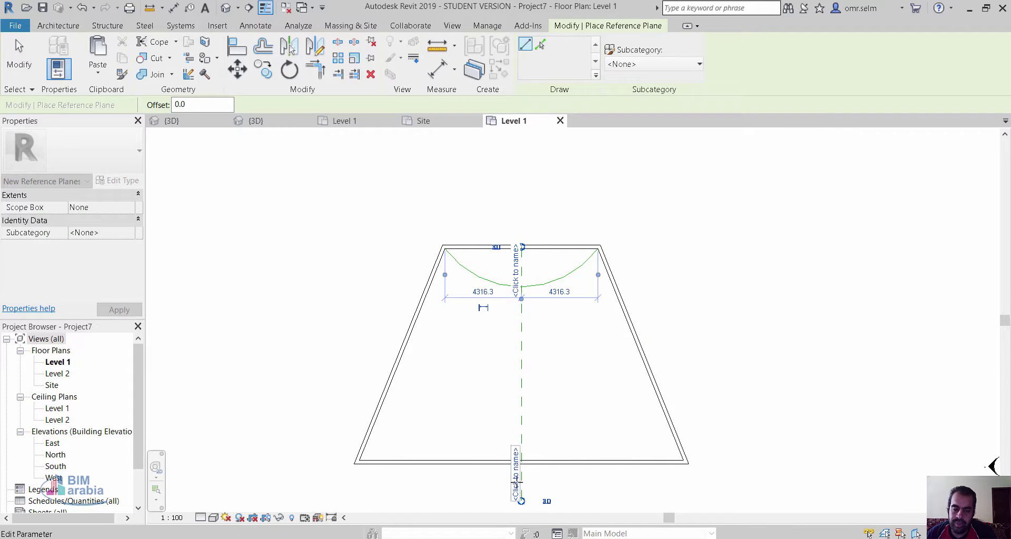
{"action": "left_click", "coordinate": [516, 480]}
{"action": "type", "text": "th"}
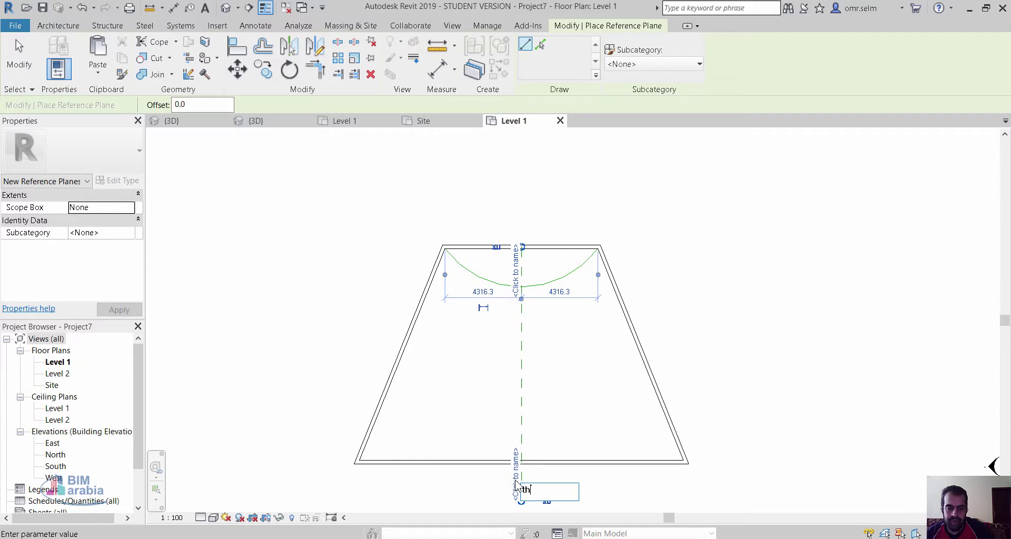
{"action": "type", "text": "eater"}
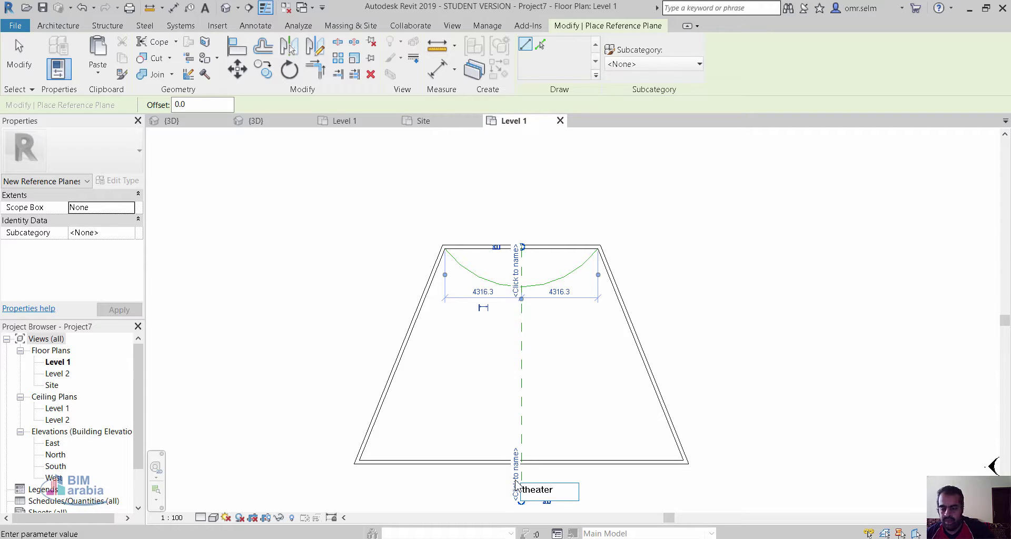
{"action": "key", "text": "Return"}
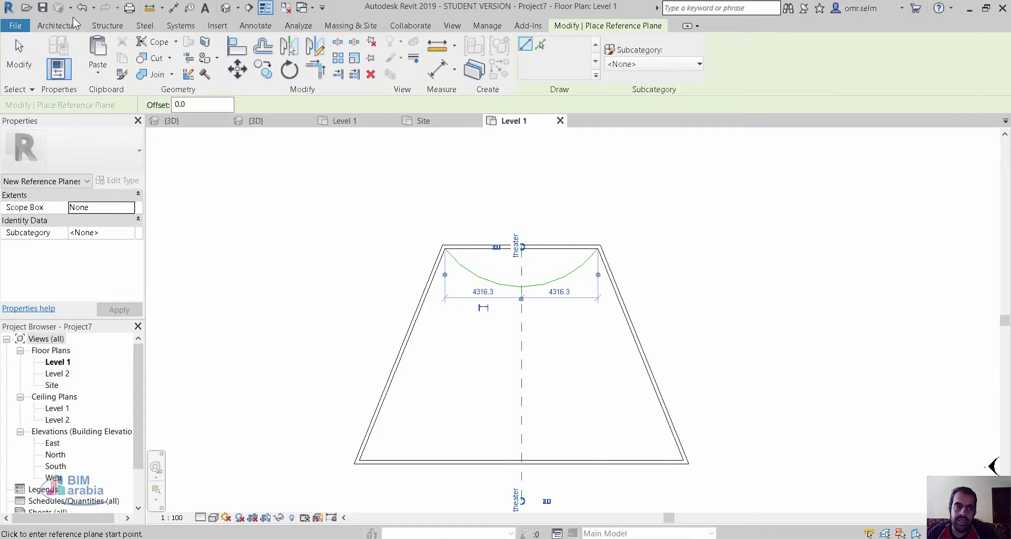
{"action": "left_click", "coordinate": [57, 25]}
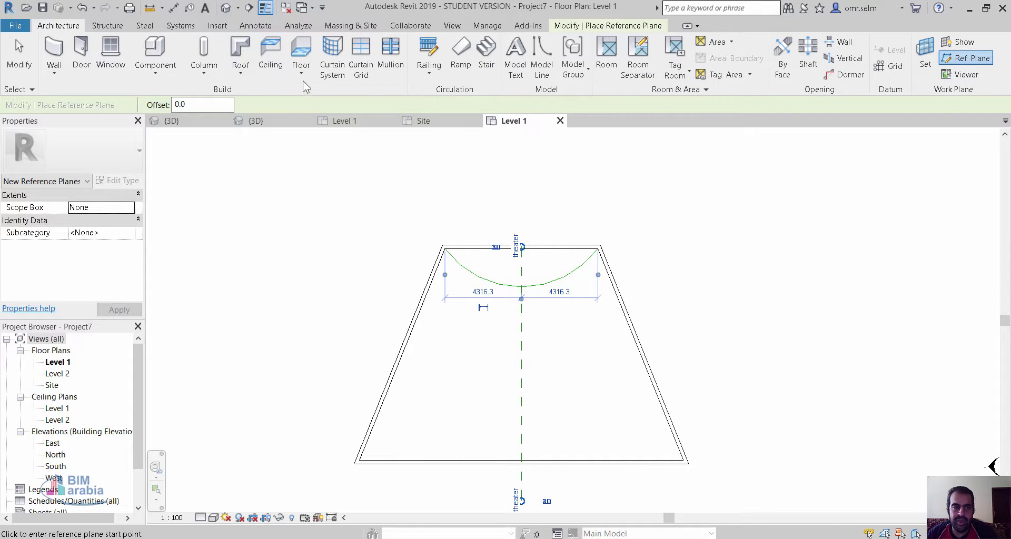
Create an in-place Floors model named 'Floors 1' and start a sweep.
{"action": "left_click", "coordinate": [154, 72]}
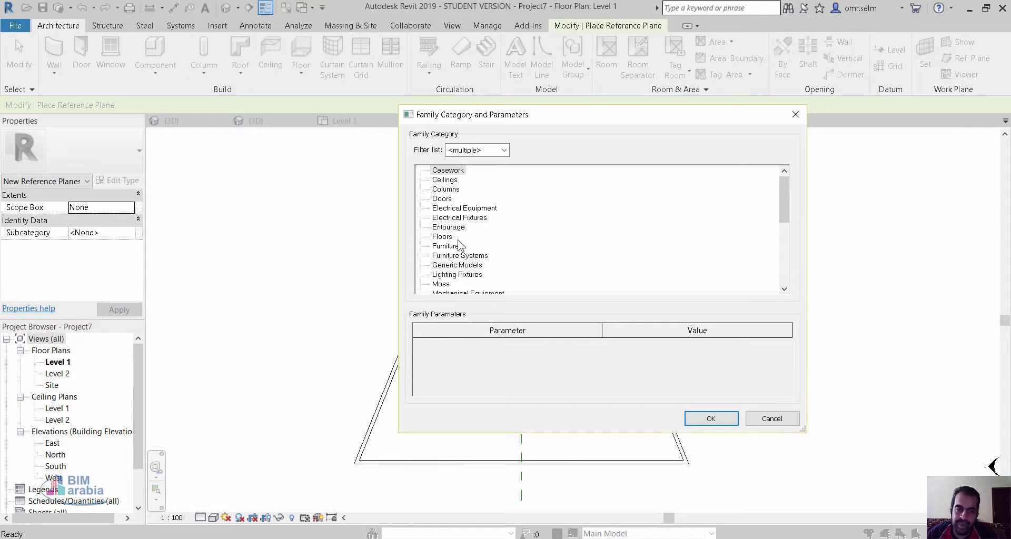
{"action": "left_click", "coordinate": [442, 237]}
{"action": "left_click", "coordinate": [711, 418]}
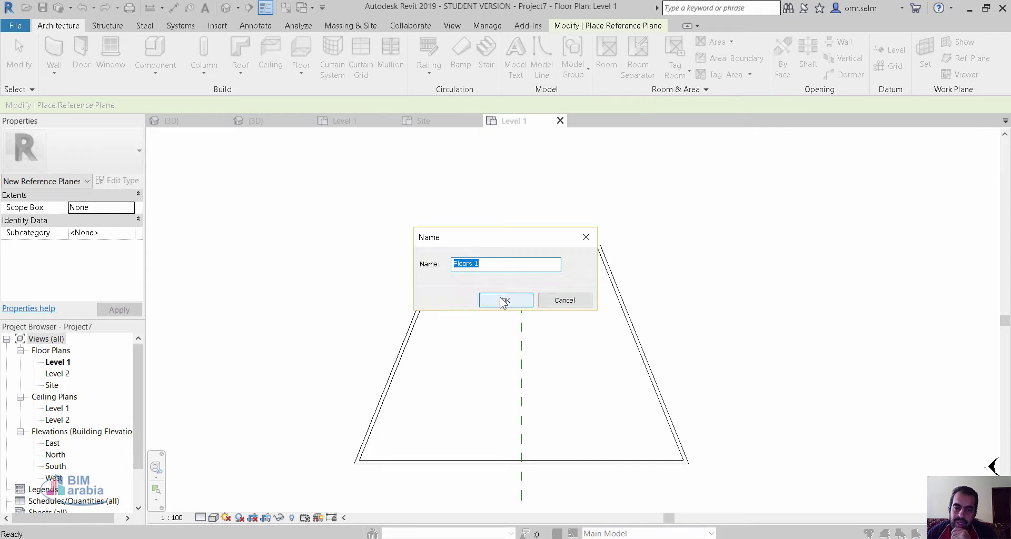
{"action": "left_click", "coordinate": [503, 302]}
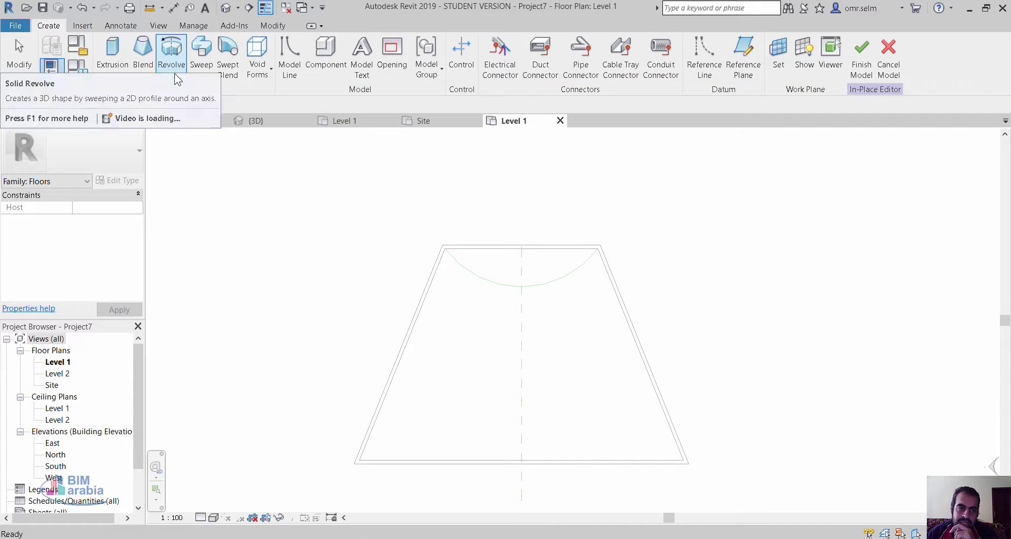
{"action": "left_click", "coordinate": [168, 51]}
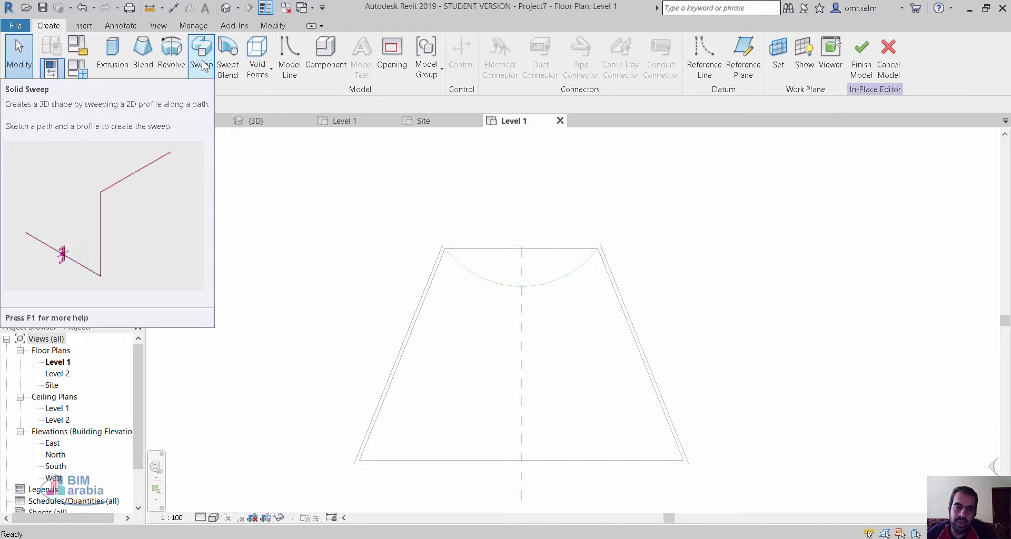
{"action": "left_click", "coordinate": [204, 64]}
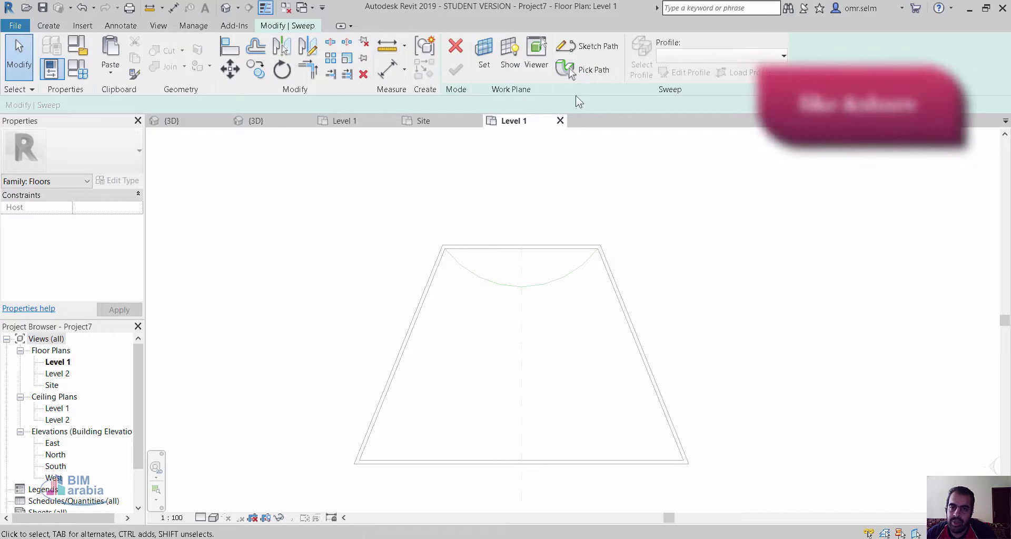
Use the existing curved arc as the finished sweep path and open the default 3D view.
{"action": "left_click", "coordinate": [590, 50]}
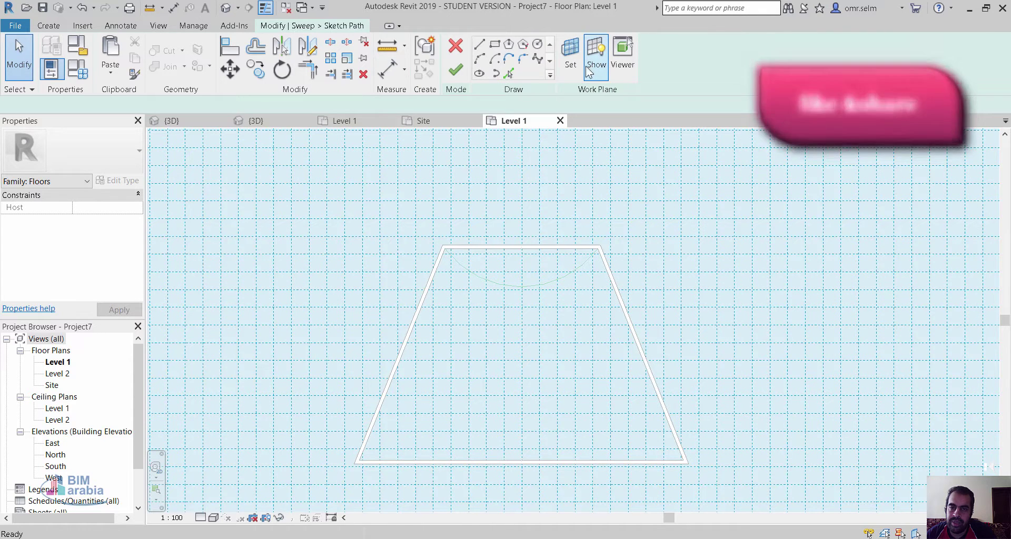
{"action": "left_click", "coordinate": [456, 46]}
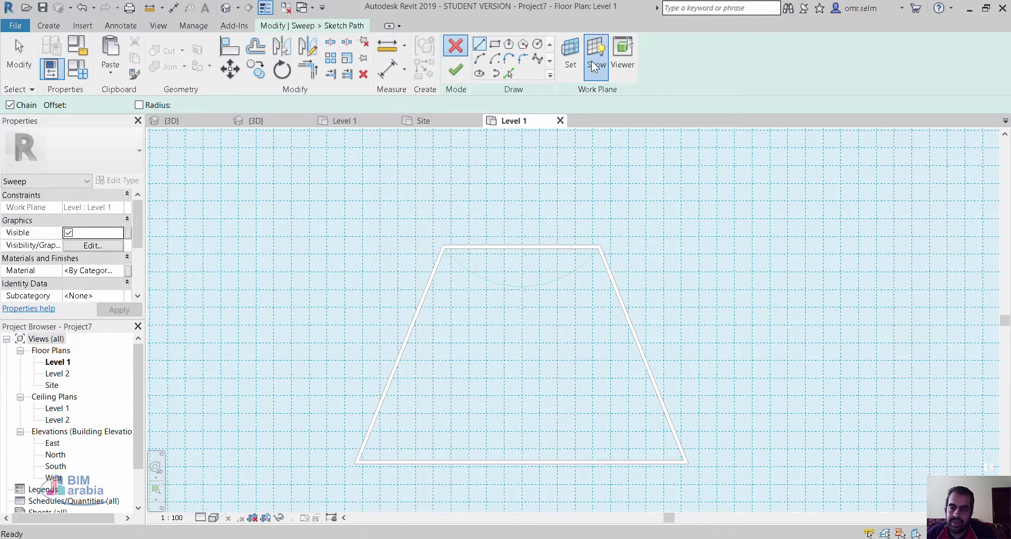
{"action": "left_click", "coordinate": [532, 287]}
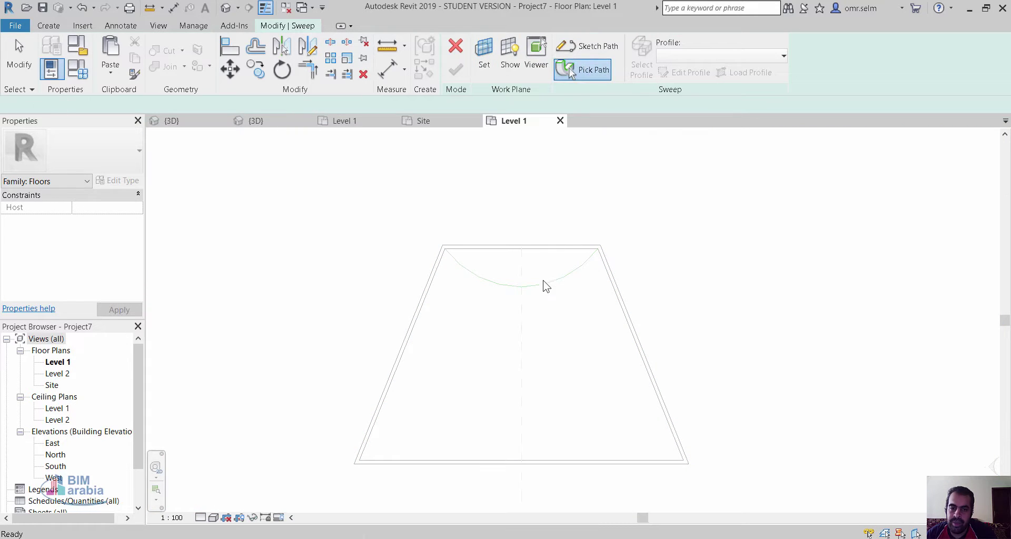
{"action": "left_click", "coordinate": [543, 283]}
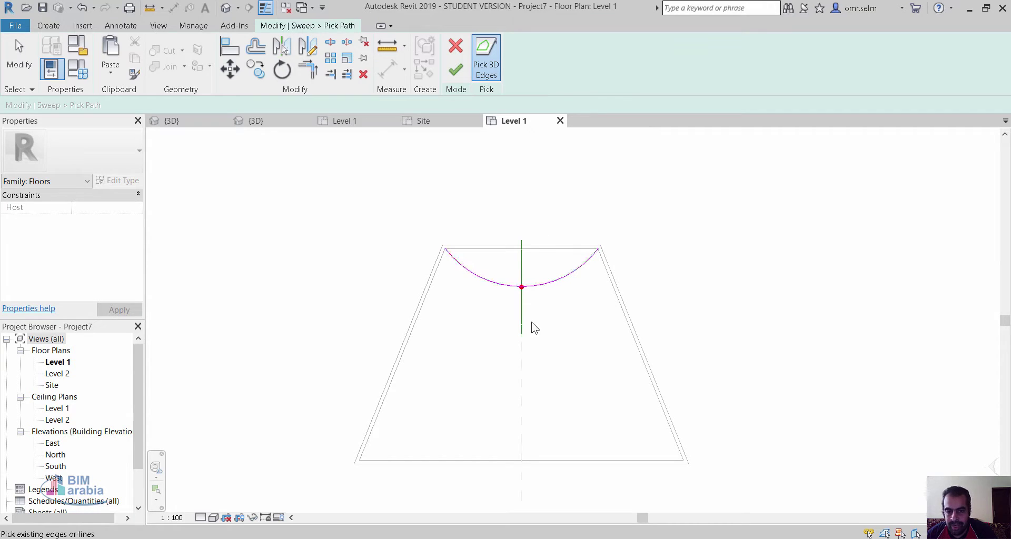
{"action": "left_click", "coordinate": [456, 78]}
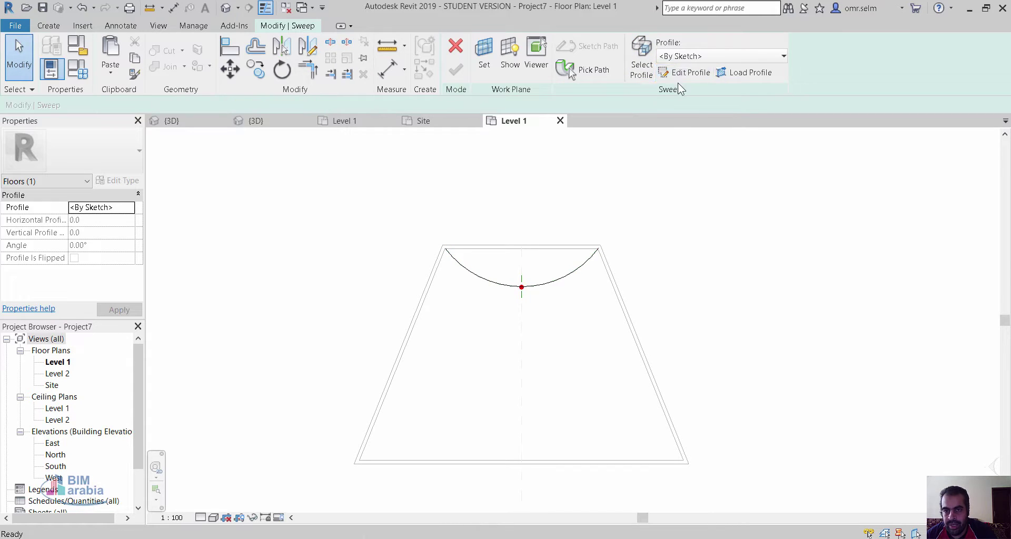
{"action": "left_click", "coordinate": [681, 74]}
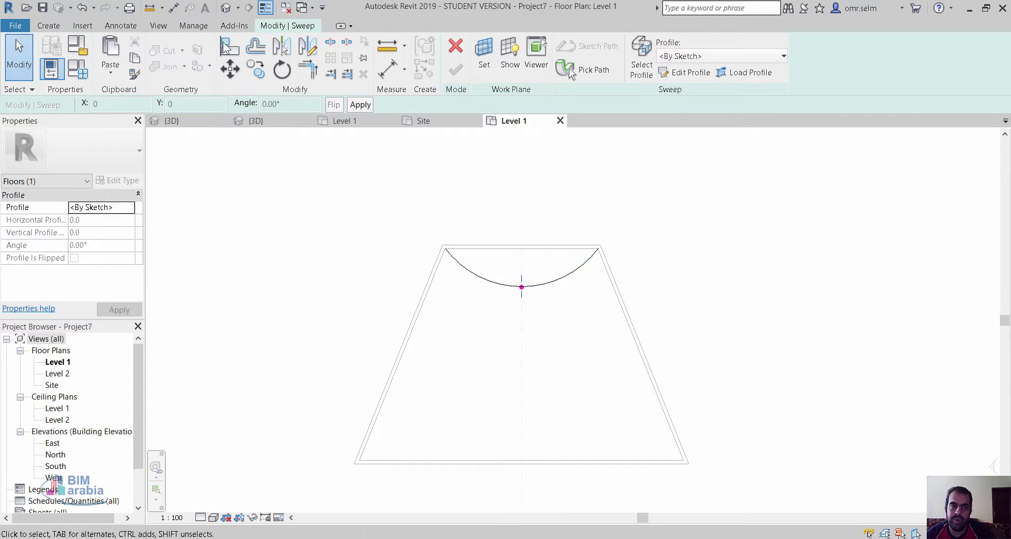
{"action": "left_click", "coordinate": [225, 7]}
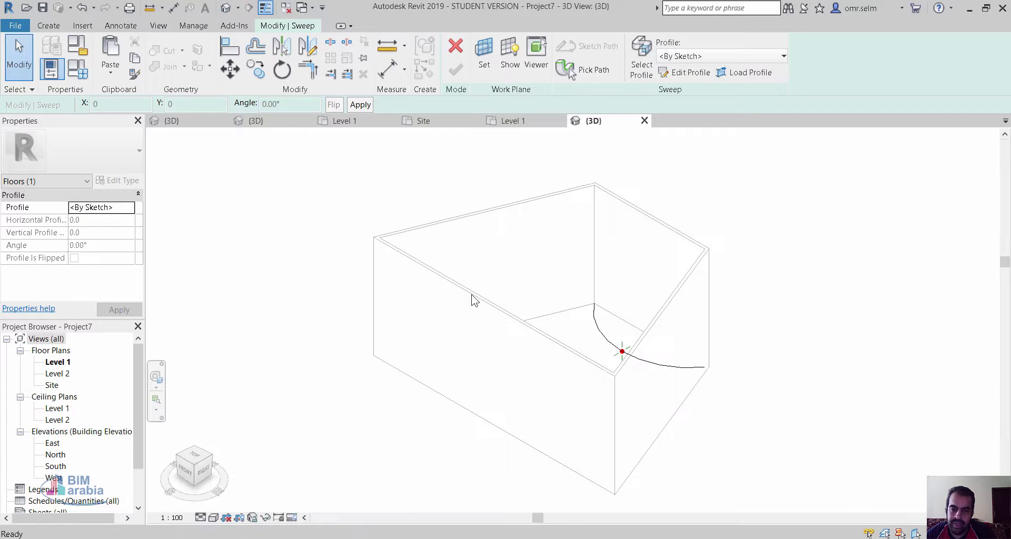
Zoom in and select the sweep profile for editing.
{"action": "scroll", "coordinate": [611, 356], "scroll_direction": "up", "scroll_amount": 2}
{"action": "scroll", "coordinate": [619, 353], "scroll_direction": "up", "scroll_amount": 2}
{"action": "scroll", "coordinate": [611, 334], "scroll_direction": "up", "scroll_amount": 2}
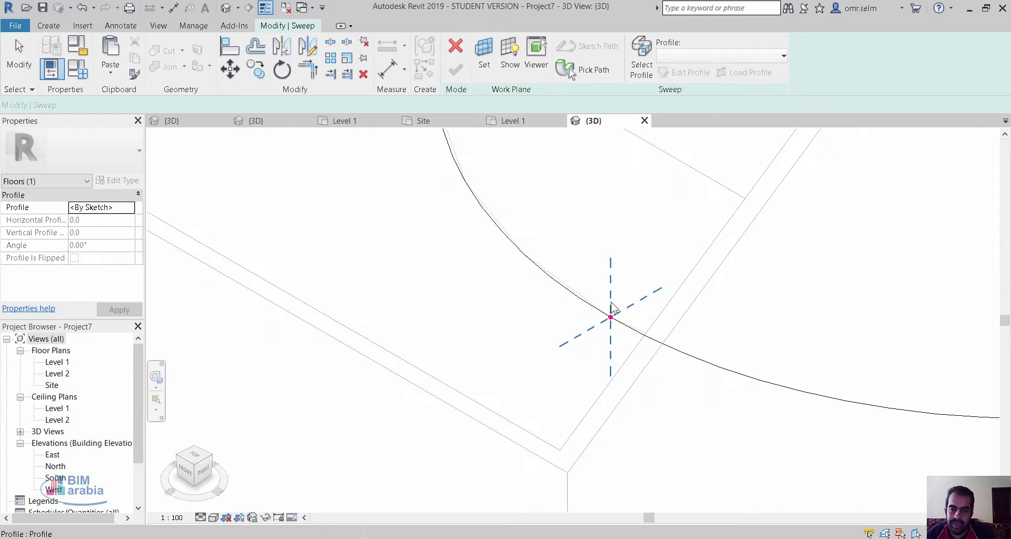
{"action": "key", "text": "Escape"}
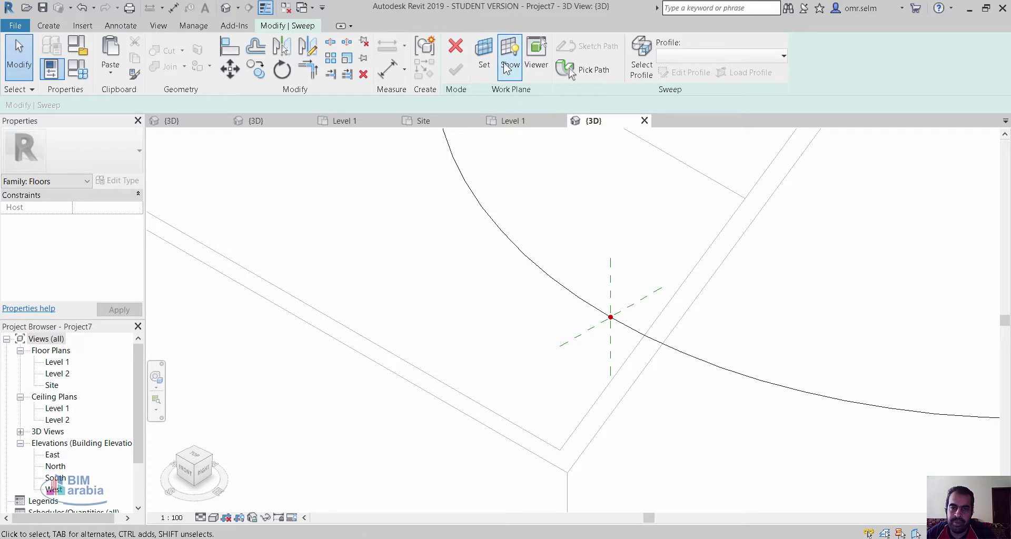
{"action": "left_click", "coordinate": [641, 57]}
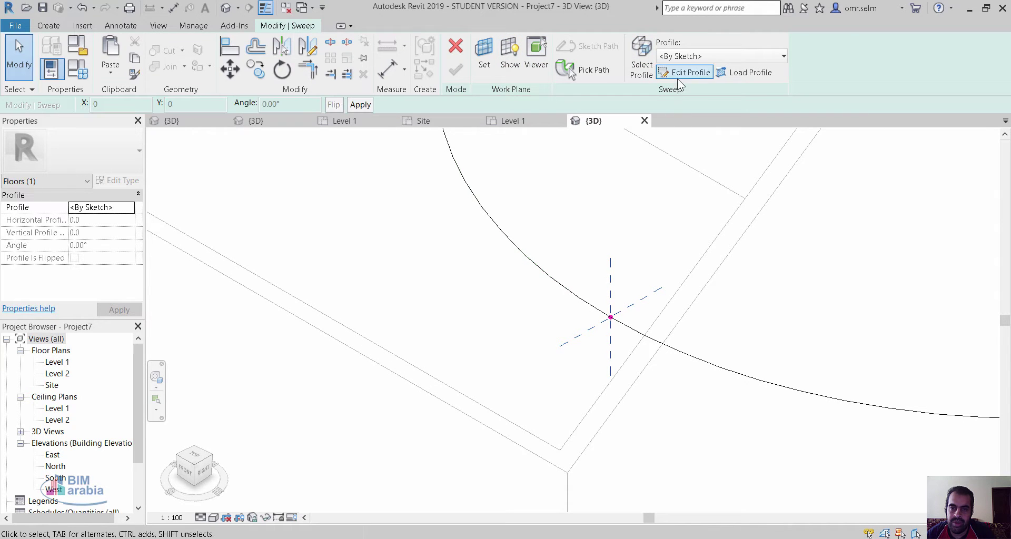
Draw a short first profile line starting at the path point.
{"action": "key", "text": "l"}
{"action": "key", "text": "i"}
{"action": "left_click", "coordinate": [610, 304]}
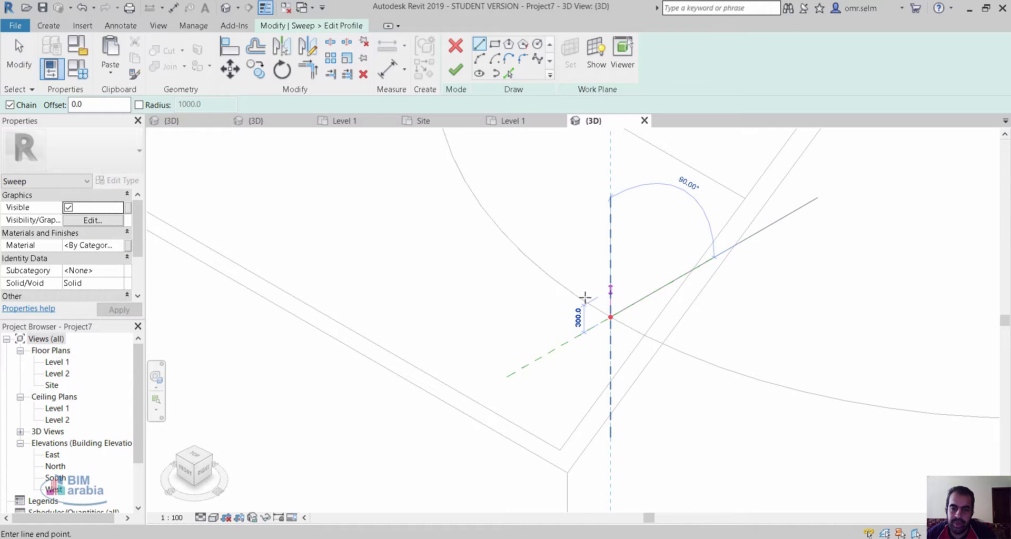
{"action": "left_click", "coordinate": [571, 319]}
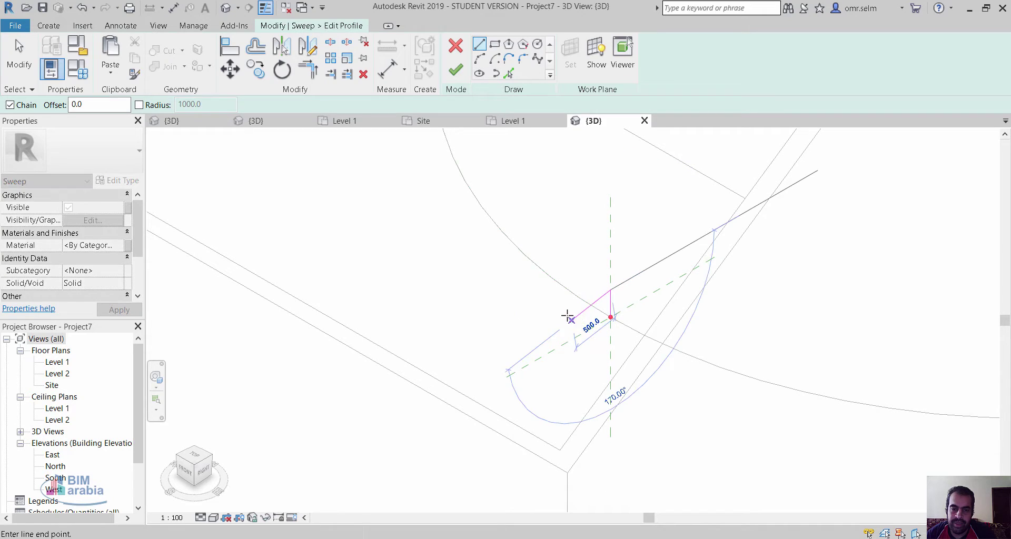
{"action": "key", "text": "Escape"}
{"action": "key", "text": "Escape"}
In the East elevation, sketch the first three treads and risers of the stepped seating profile.
{"action": "double_click", "coordinate": [53, 456]}
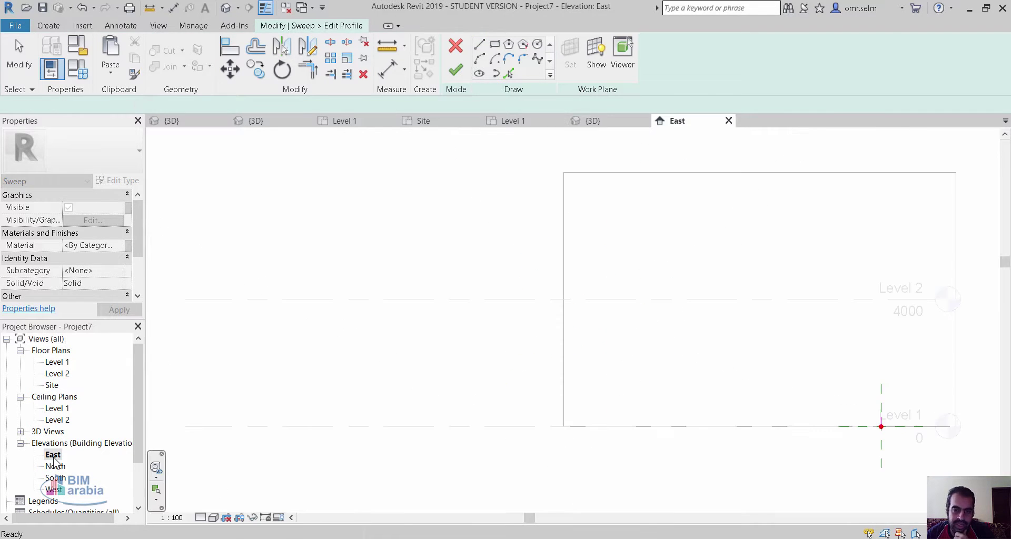
{"action": "scroll", "coordinate": [899, 422], "scroll_direction": "up", "scroll_amount": 4}
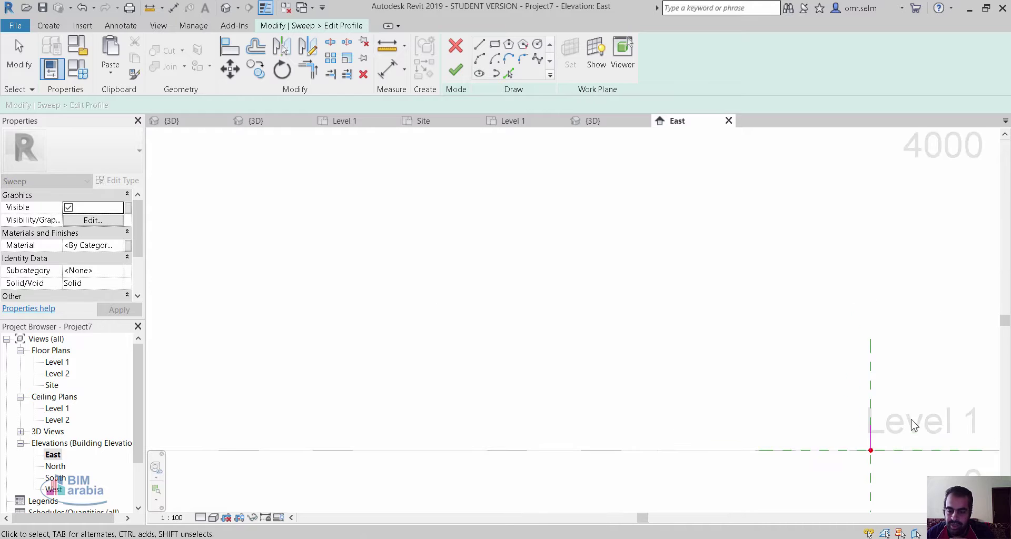
{"action": "scroll", "coordinate": [552, 204], "scroll_direction": "down", "scroll_amount": 1}
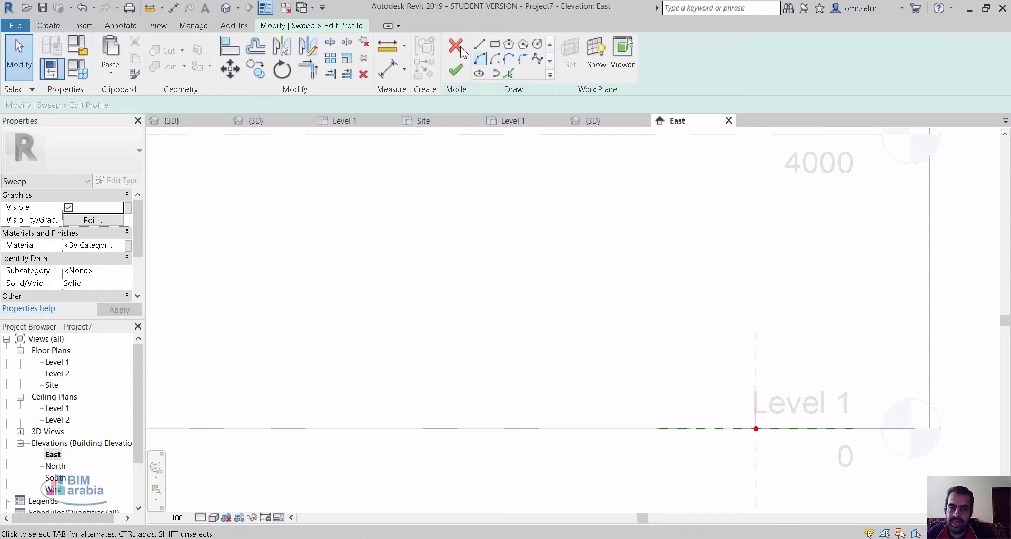
{"action": "left_click", "coordinate": [480, 44]}
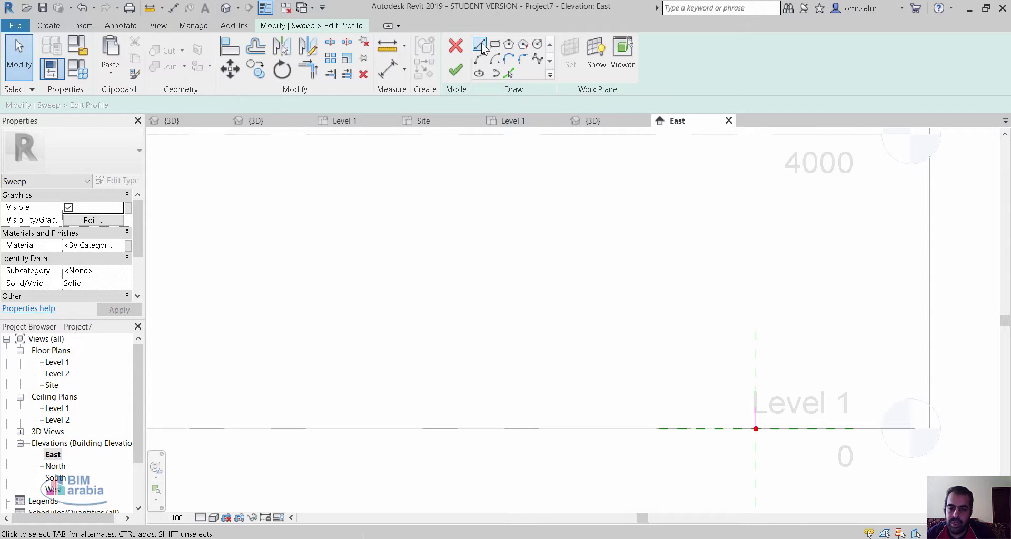
{"action": "left_click", "coordinate": [757, 406]}
{"action": "left_click", "coordinate": [719, 406]}
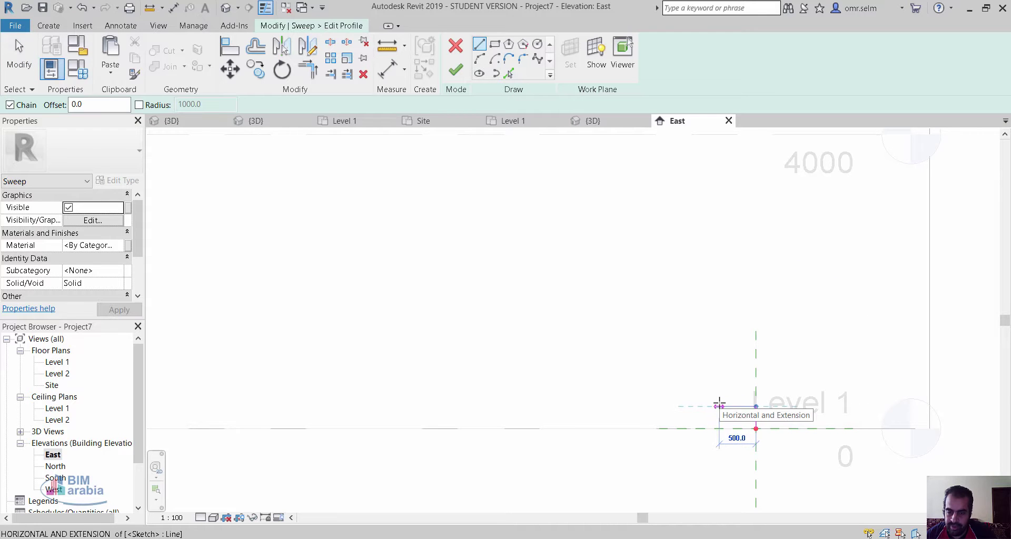
{"action": "left_click", "coordinate": [719, 370]}
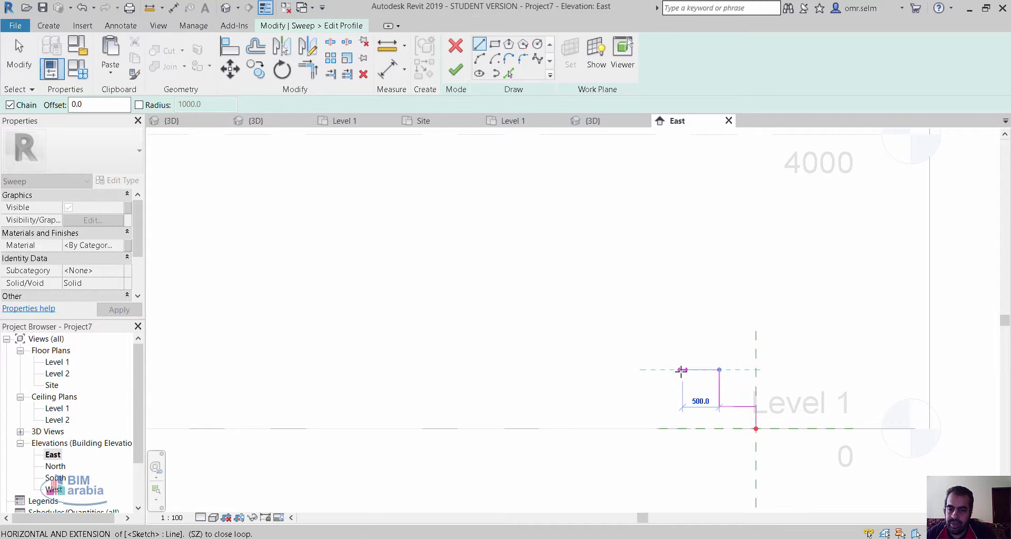
{"action": "left_click", "coordinate": [681, 370]}
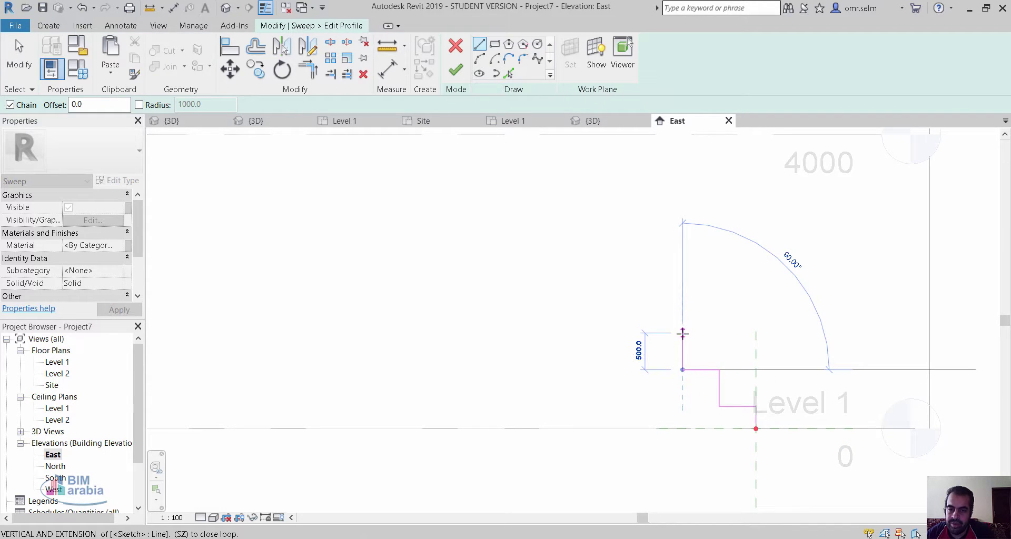
{"action": "left_click", "coordinate": [682, 333]}
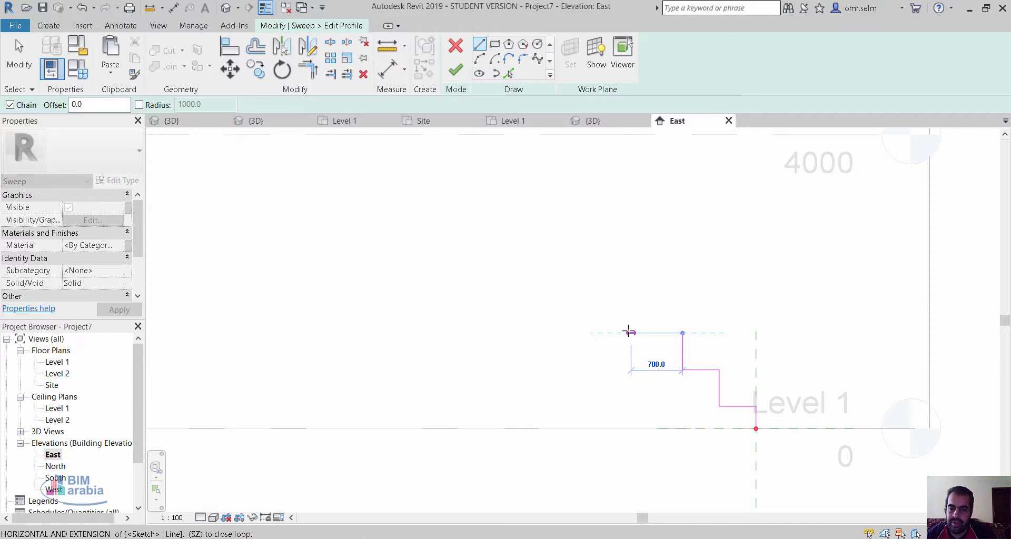
{"action": "left_click", "coordinate": [631, 332]}
Add the upper risers and treads, including the 700-high riser and 900-wide tread, closing the profile on Level 1.
{"action": "left_click", "coordinate": [631, 289]}
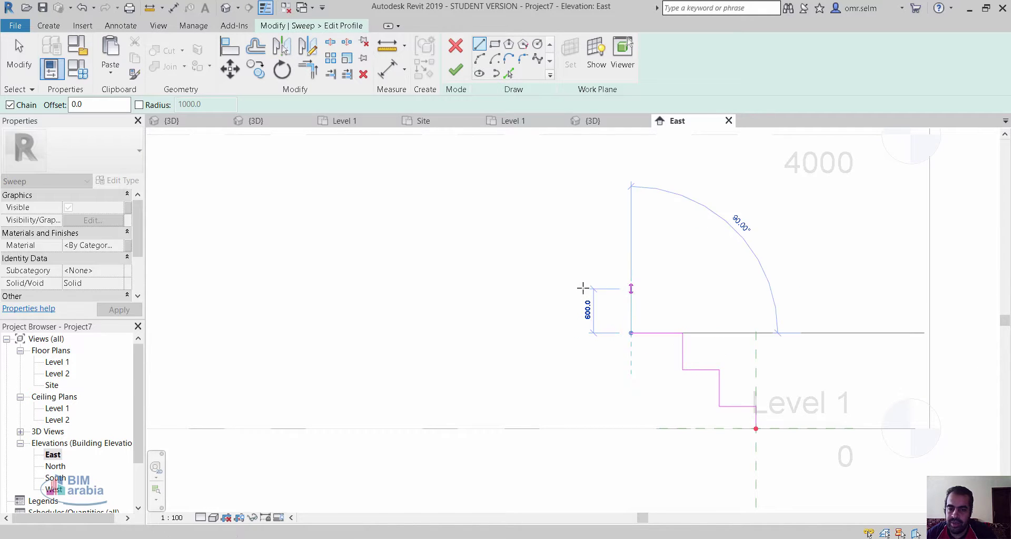
{"action": "left_click", "coordinate": [573, 289]}
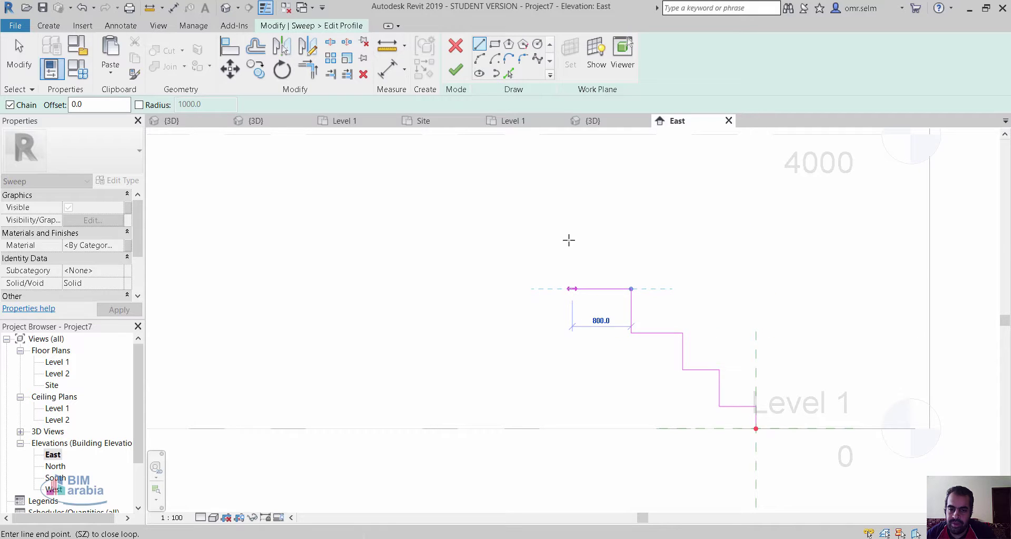
{"action": "left_click", "coordinate": [527, 240]}
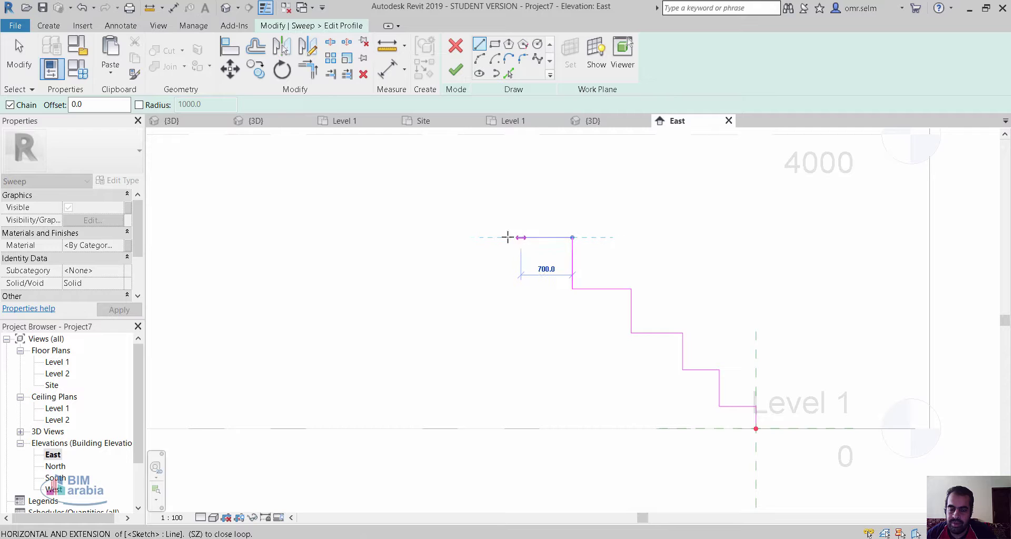
{"action": "left_click", "coordinate": [501, 200]}
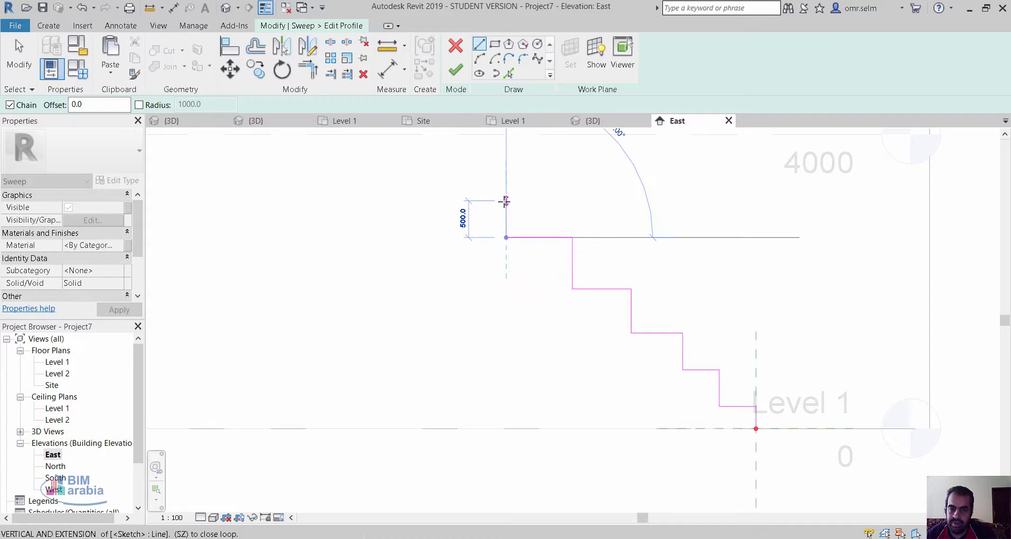
{"action": "left_click", "coordinate": [435, 200]}
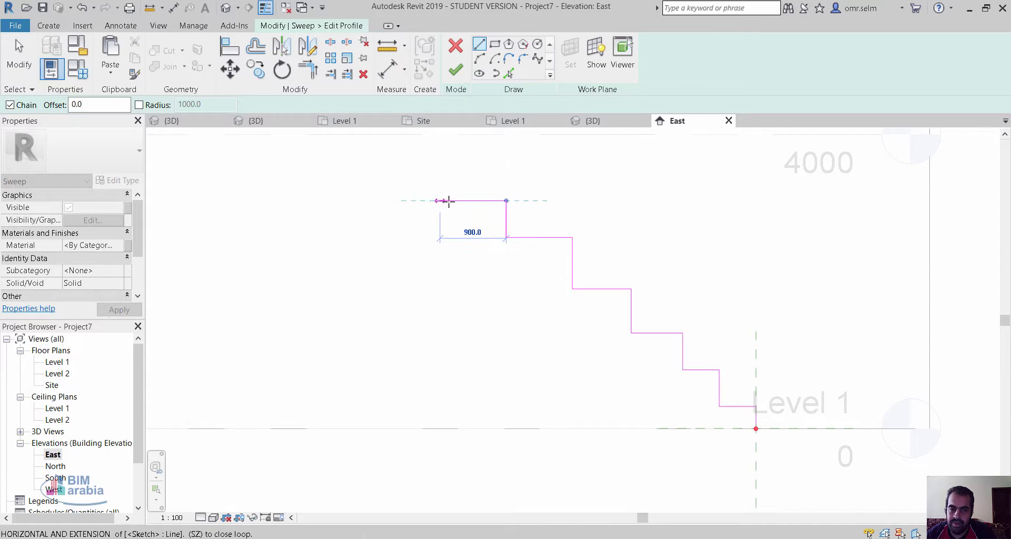
{"action": "left_click", "coordinate": [449, 201]}
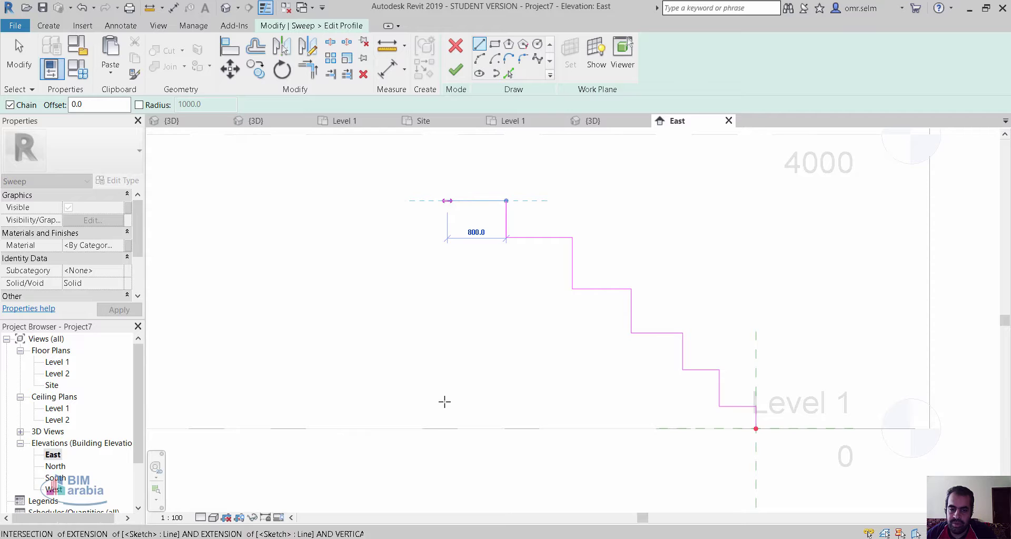
{"action": "left_click", "coordinate": [447, 428]}
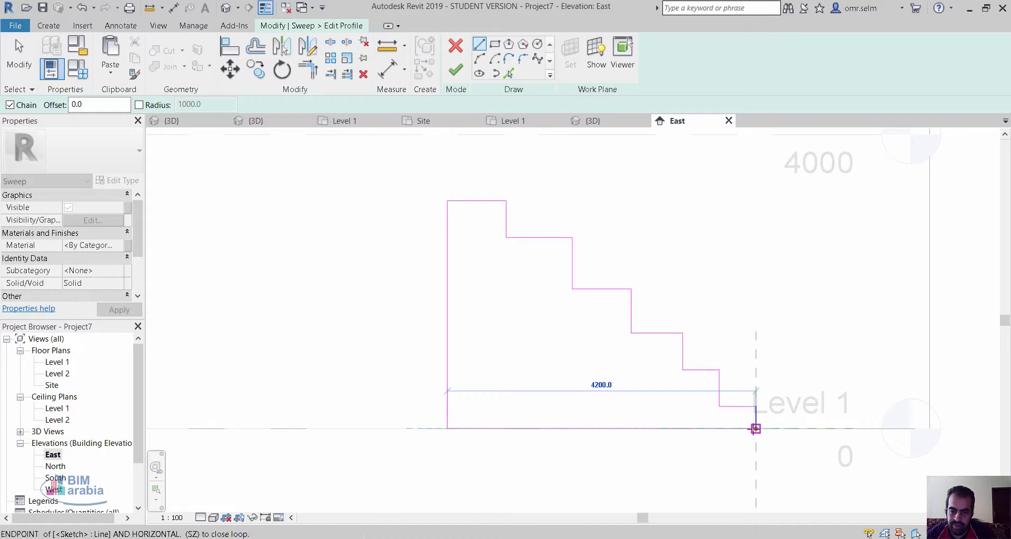
{"action": "left_click", "coordinate": [756, 429]}
{"action": "left_click", "coordinate": [456, 69]}
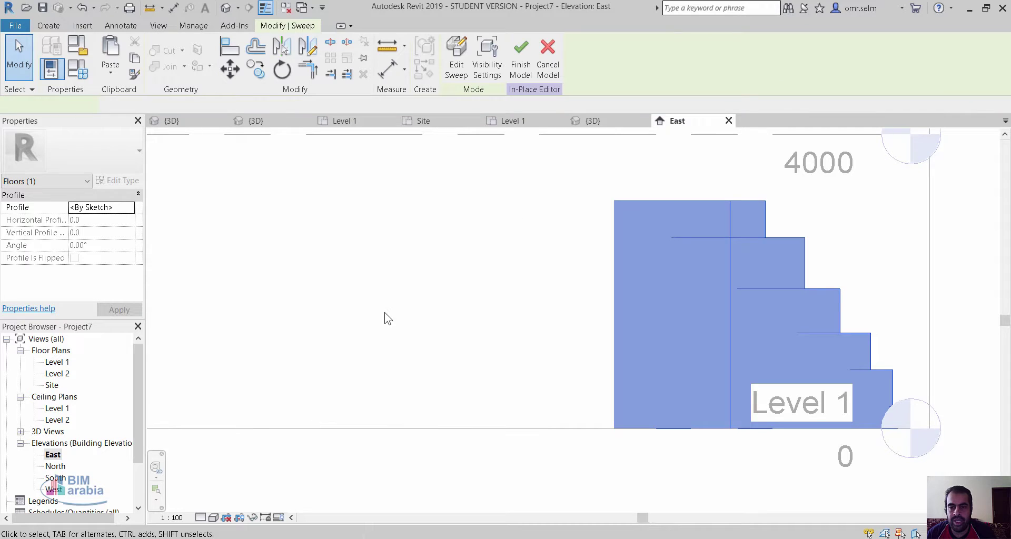
Finish the Floors 1 seating model and orbit the 3D view to inspect the curved tiers.
{"action": "scroll", "coordinate": [408, 287], "scroll_direction": "down", "scroll_amount": 2}
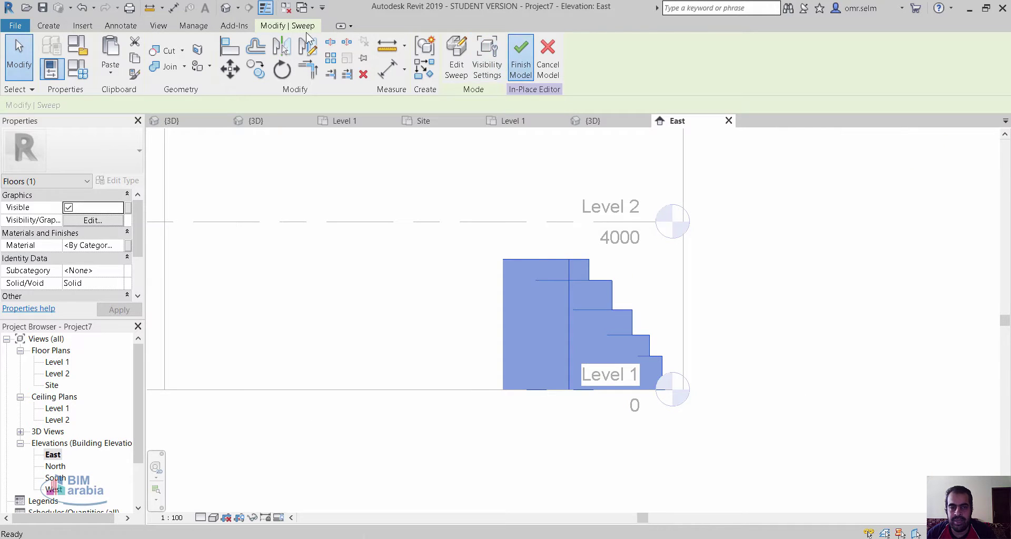
{"action": "left_click", "coordinate": [520, 58]}
{"action": "middle_click_drag", "start_coordinate": [518, 252], "coordinate": [500, 327]}
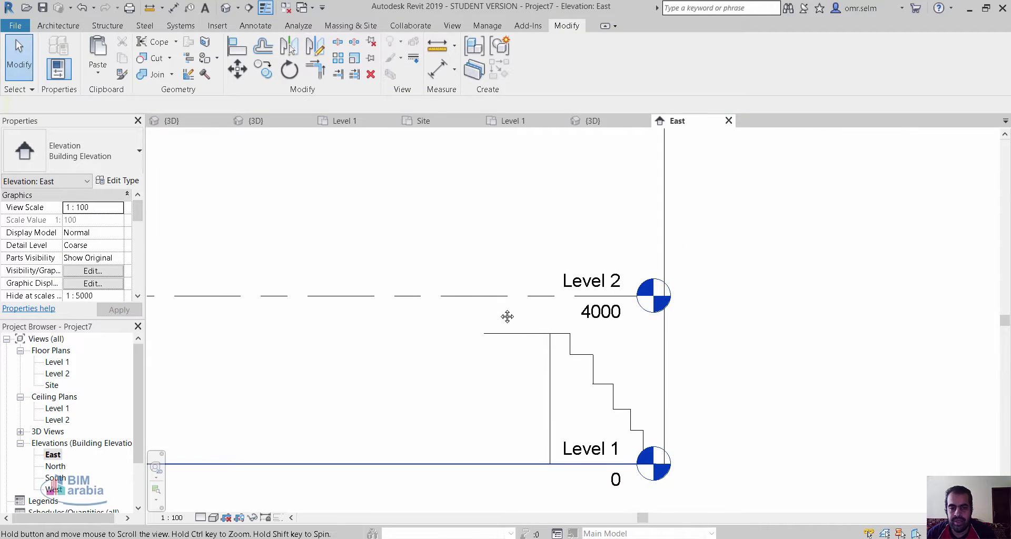
{"action": "left_click", "coordinate": [236, 10]}
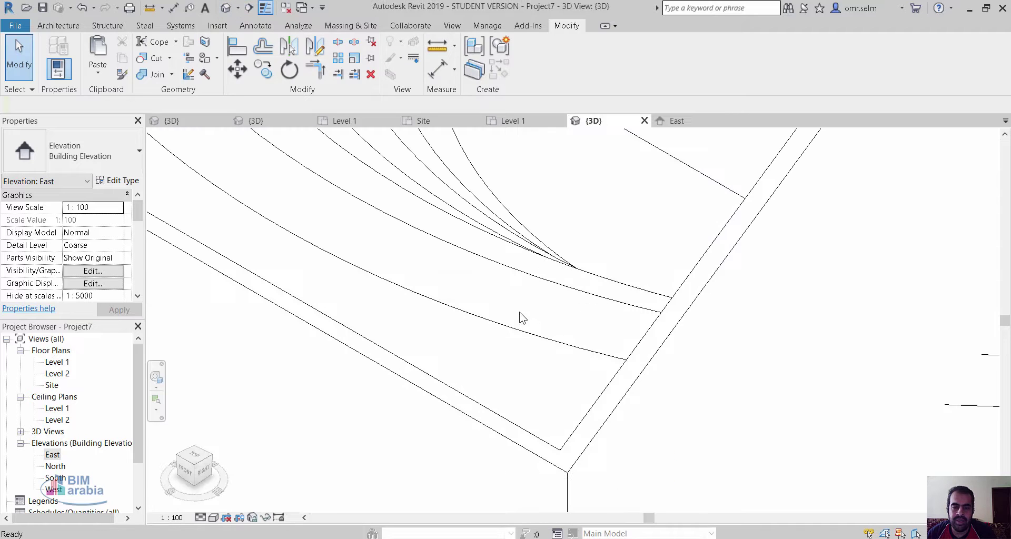
{"action": "scroll", "coordinate": [445, 405], "scroll_direction": "down", "scroll_amount": 1}
{"action": "scroll", "coordinate": [445, 406], "scroll_direction": "down", "scroll_amount": 1}
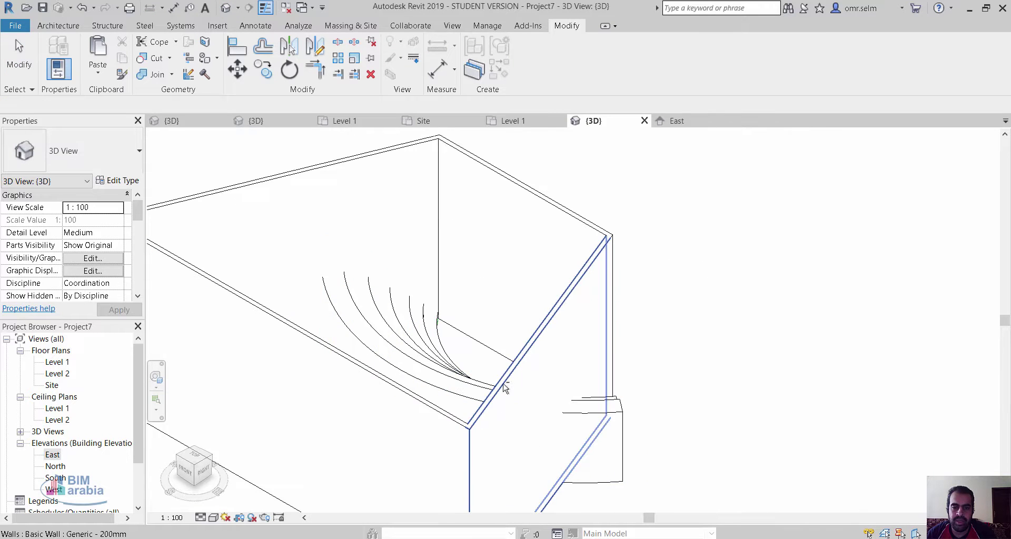
{"action": "mouse_move", "coordinate": [501, 388]}
{"action": "middle_mouse_down", "text": "shift"}
{"action": "mouse_move", "coordinate": [456, 440]}
{"action": "mouse_move", "coordinate": [334, 452]}
{"action": "mouse_move", "coordinate": [347, 321]}
{"action": "mouse_move", "coordinate": [354, 399]}
{"action": "mouse_move", "coordinate": [661, 368]}
{"action": "middle_mouse_up", "text": "shift"}
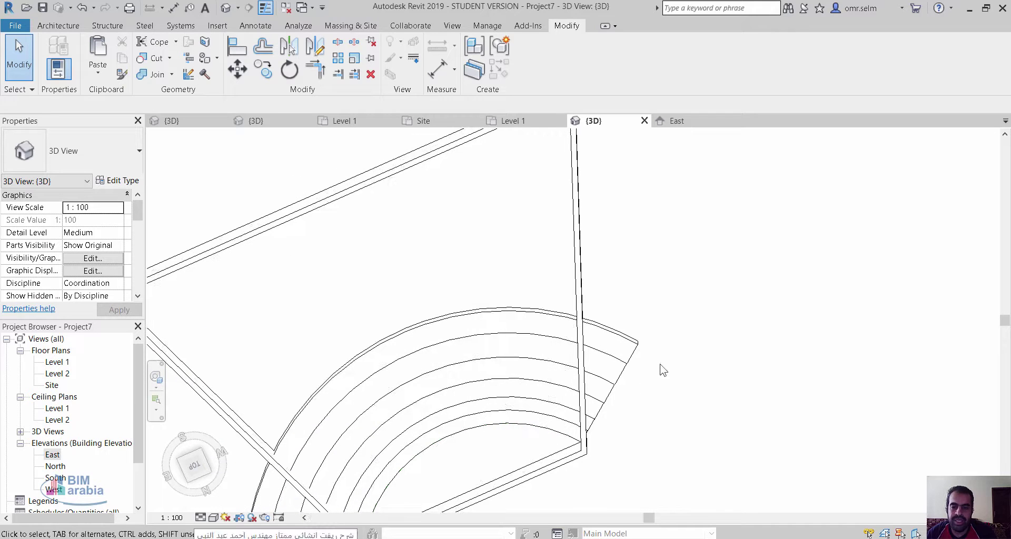
{"action": "scroll", "coordinate": [484, 199], "scroll_direction": "down", "scroll_amount": 2}
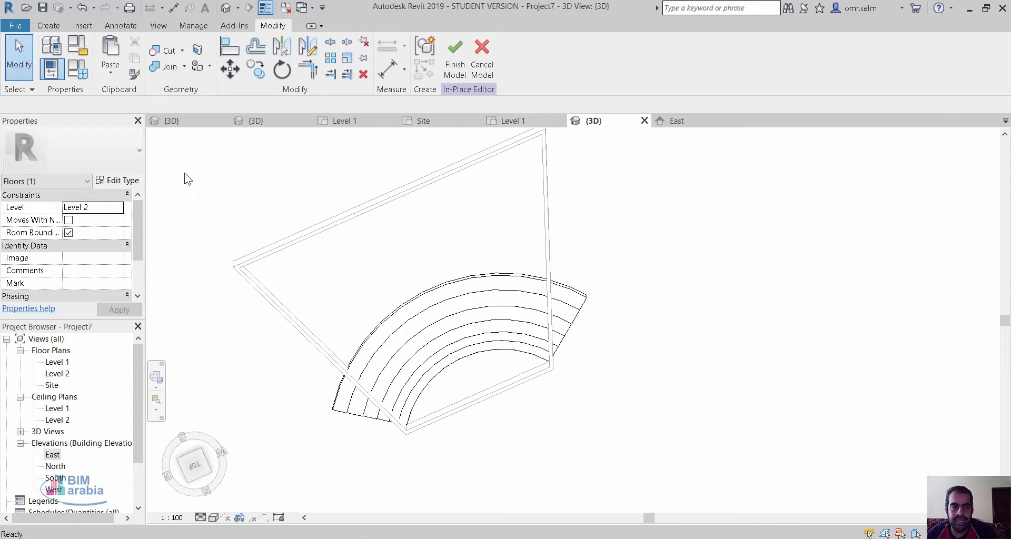
Sketch a closed rectangular void extrusion along the right slanted wall, extending outside it, viewed from Top.
{"action": "left_click", "coordinate": [48, 26]}
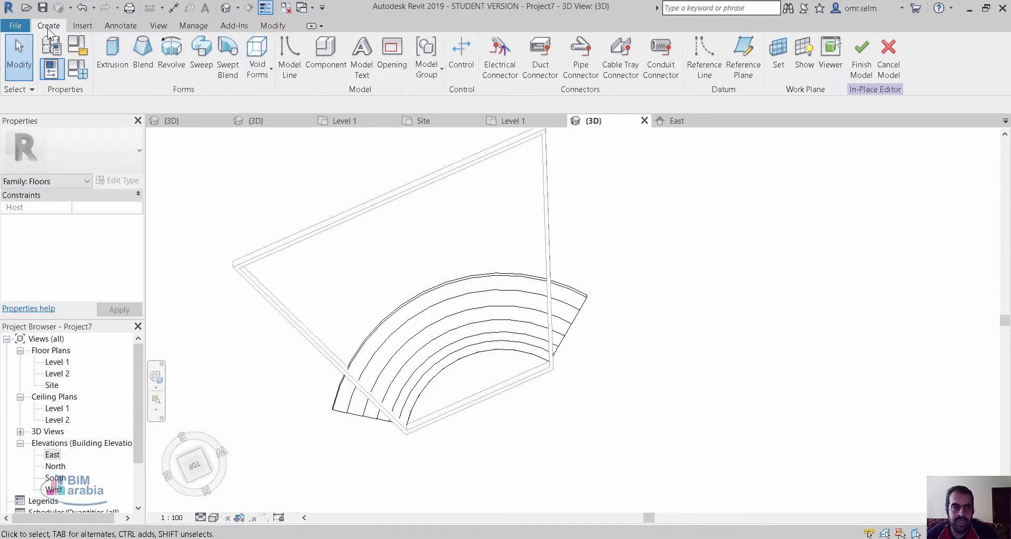
{"action": "left_click", "coordinate": [269, 74]}
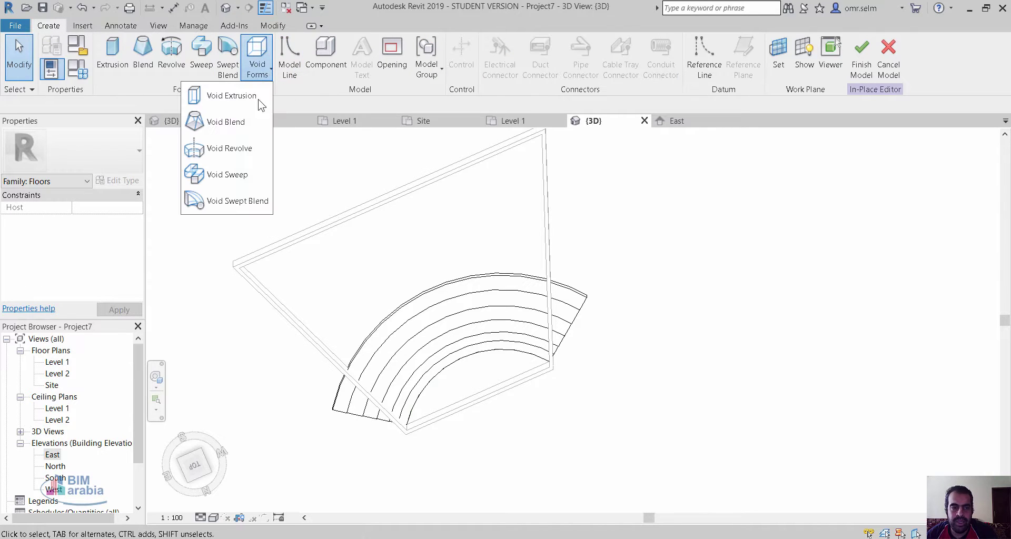
{"action": "left_click", "coordinate": [232, 98]}
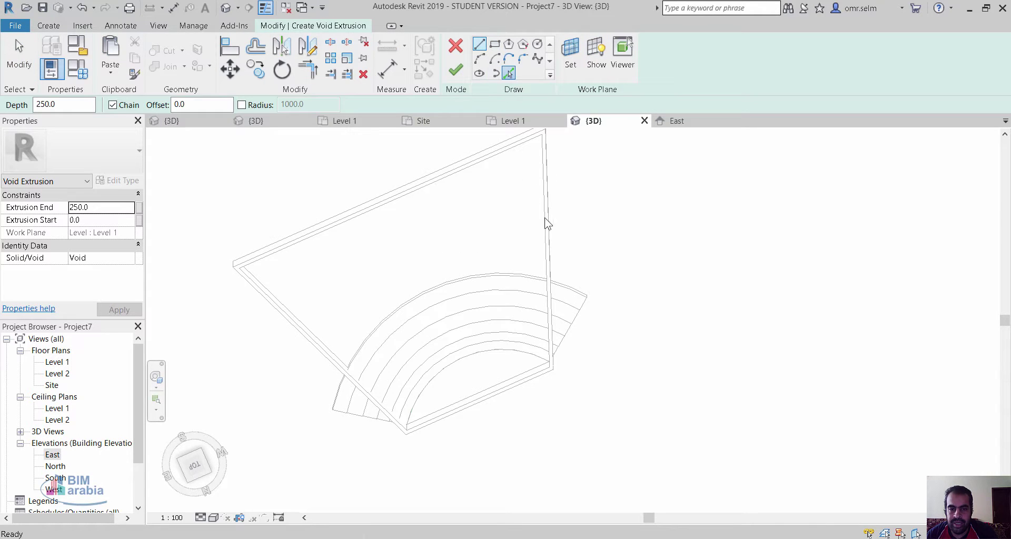
{"action": "left_click", "coordinate": [546, 232]}
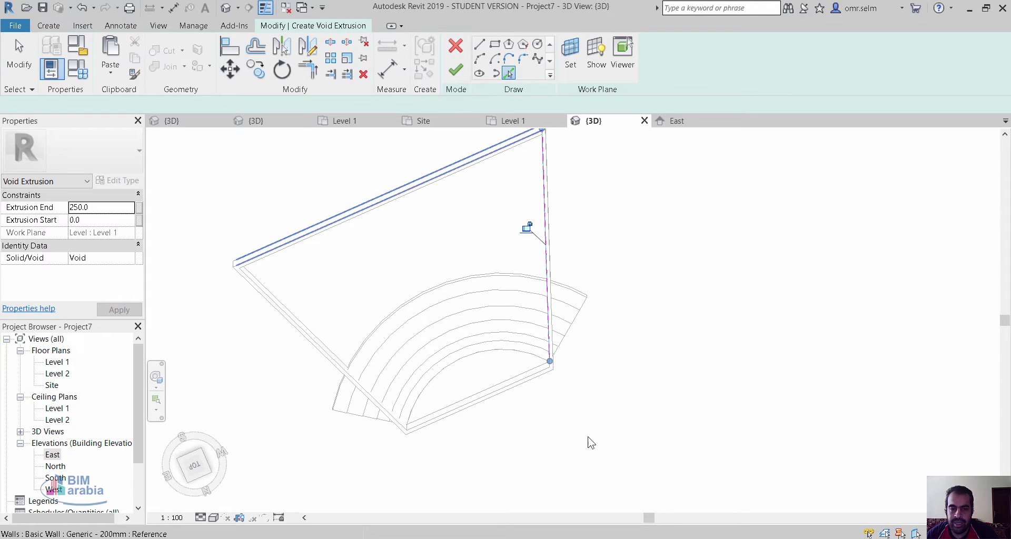
{"action": "left_click", "coordinate": [480, 44]}
{"action": "left_click", "coordinate": [550, 361]}
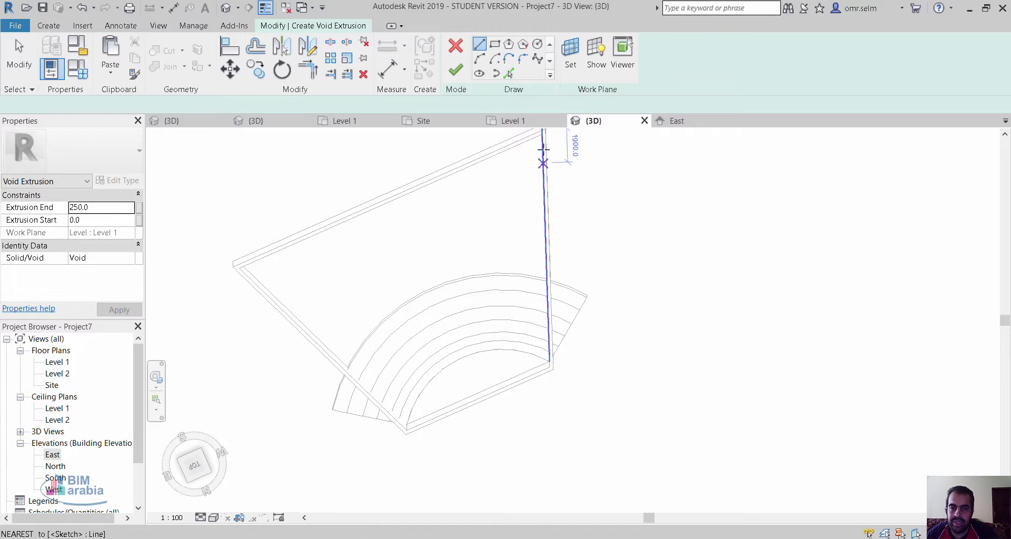
{"action": "left_click", "coordinate": [542, 132]}
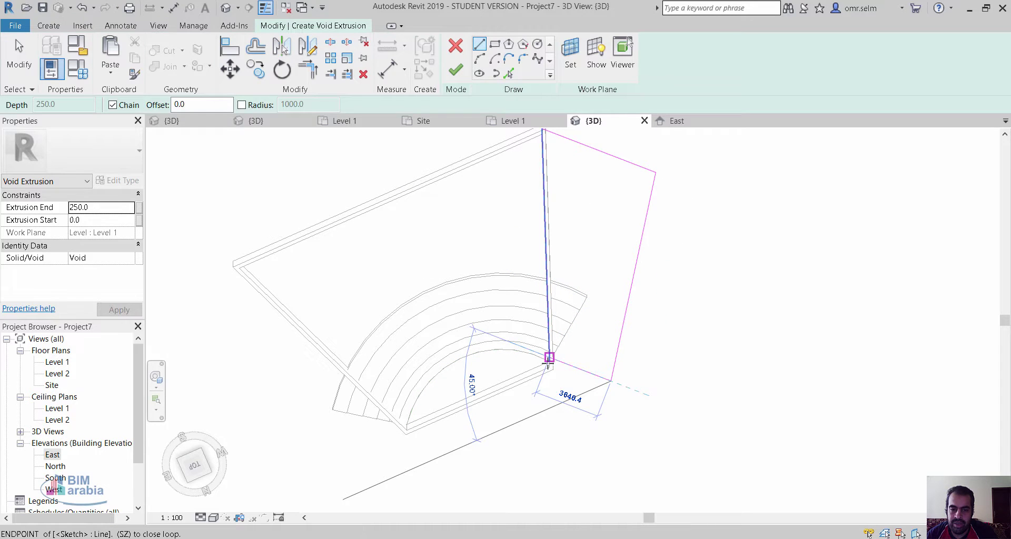
{"action": "left_click", "coordinate": [549, 358]}
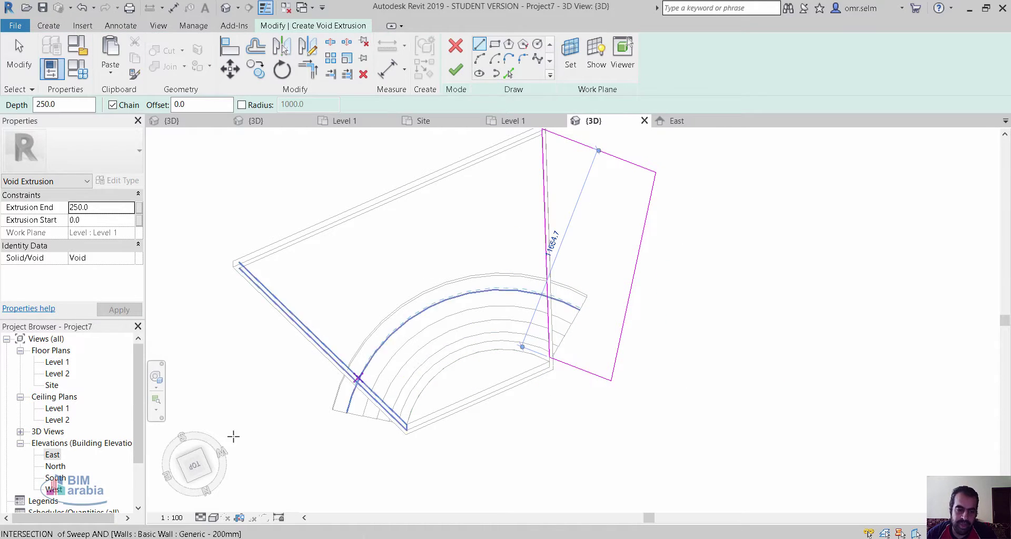
{"action": "left_click", "coordinate": [194, 467]}
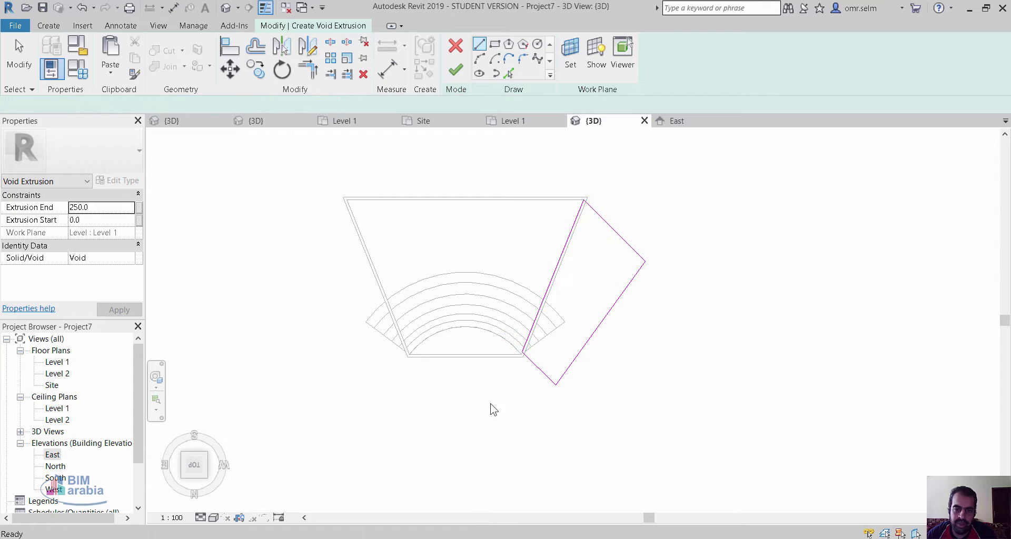
Mirror the void sketch lines about the front-wall midpoint onto the left side and finish the sketch.
{"action": "left_click_drag", "start_coordinate": [488, 406], "coordinate": [664, 185]}
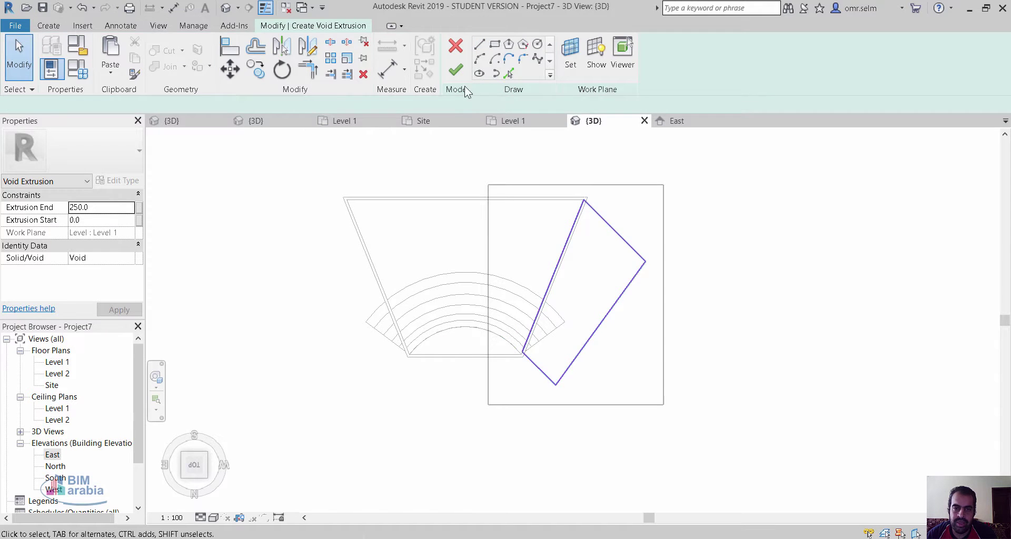
{"action": "left_click", "coordinate": [306, 48]}
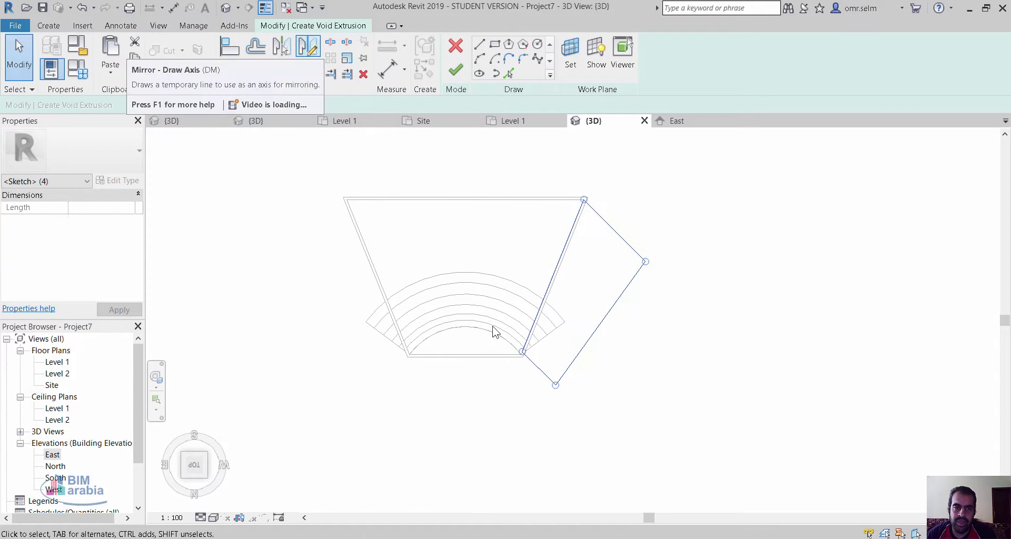
{"action": "left_click", "coordinate": [466, 356]}
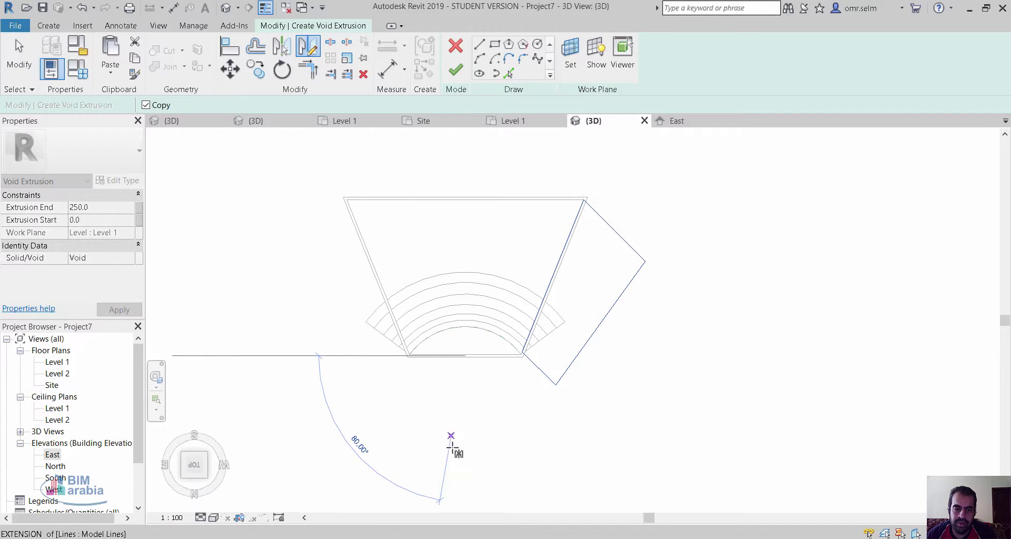
{"action": "left_click", "coordinate": [460, 390]}
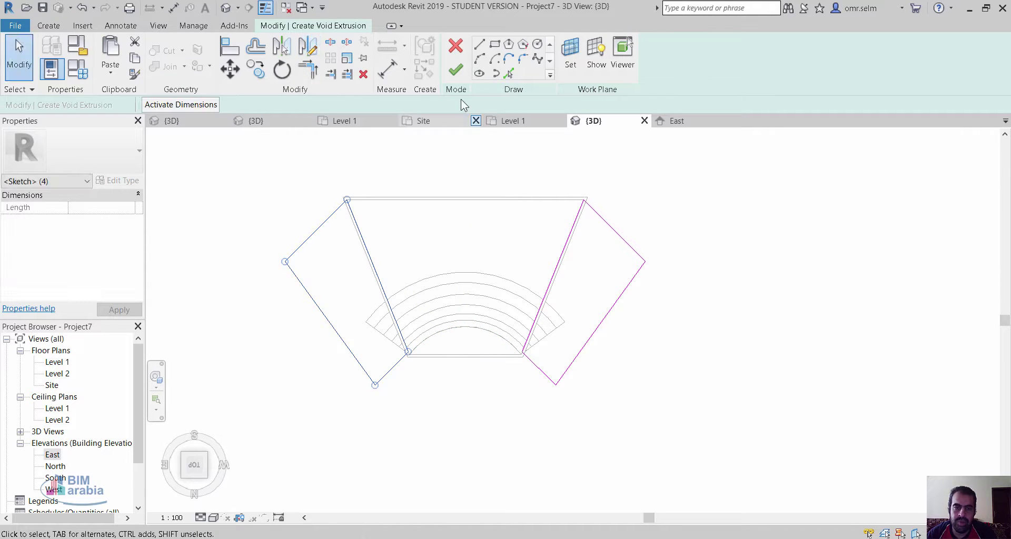
{"action": "left_click", "coordinate": [457, 73]}
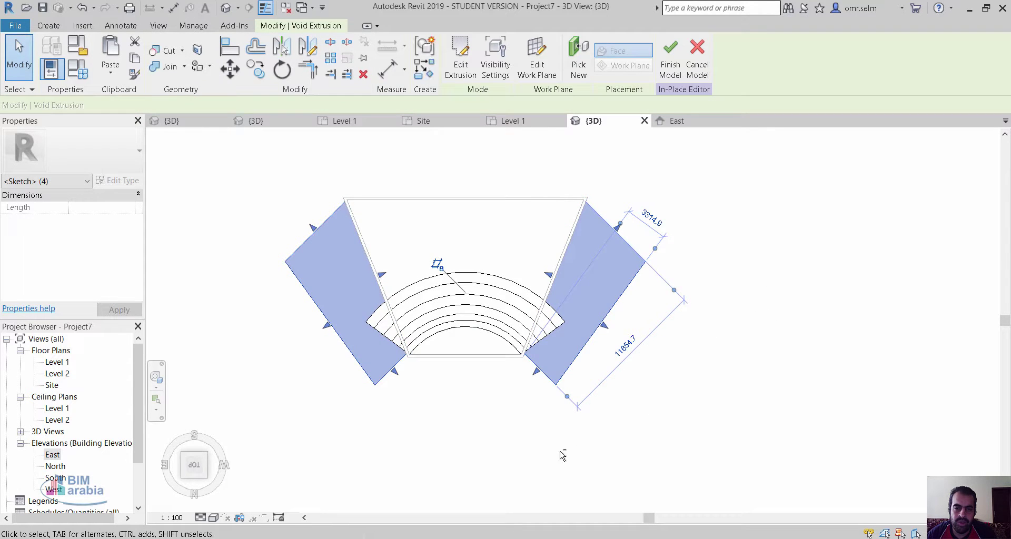
Set the void extrusion end to 8000 and inspect the trimmed seating rows from an angled view.
{"action": "mouse_move", "coordinate": [519, 367]}
{"action": "middle_mouse_down", "text": "shift"}
{"action": "mouse_move", "coordinate": [520, 219]}
{"action": "mouse_move", "coordinate": [545, 253]}
{"action": "mouse_move", "coordinate": [530, 156]}
{"action": "mouse_move", "coordinate": [524, 163]}
{"action": "middle_mouse_up", "text": "shift"}
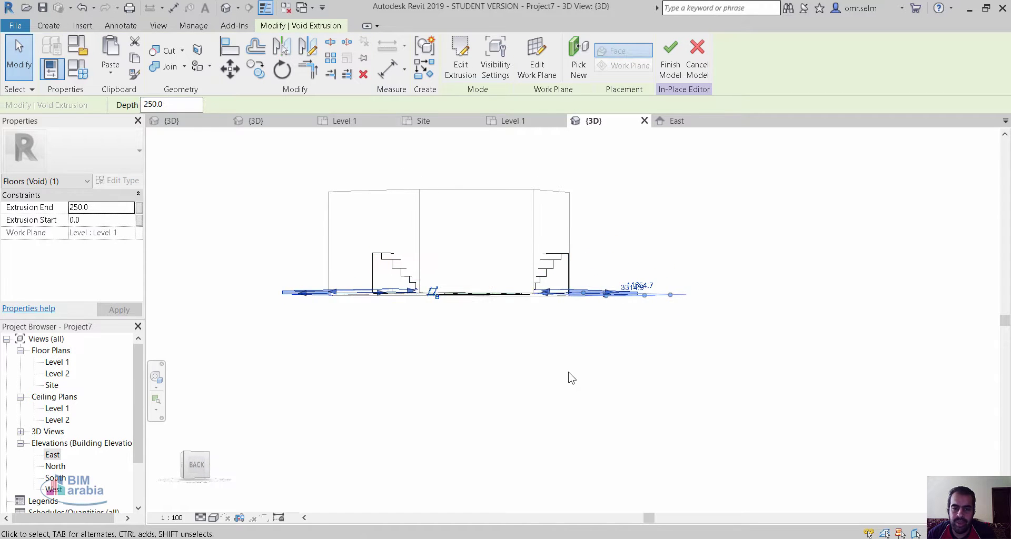
{"action": "left_click", "coordinate": [632, 300]}
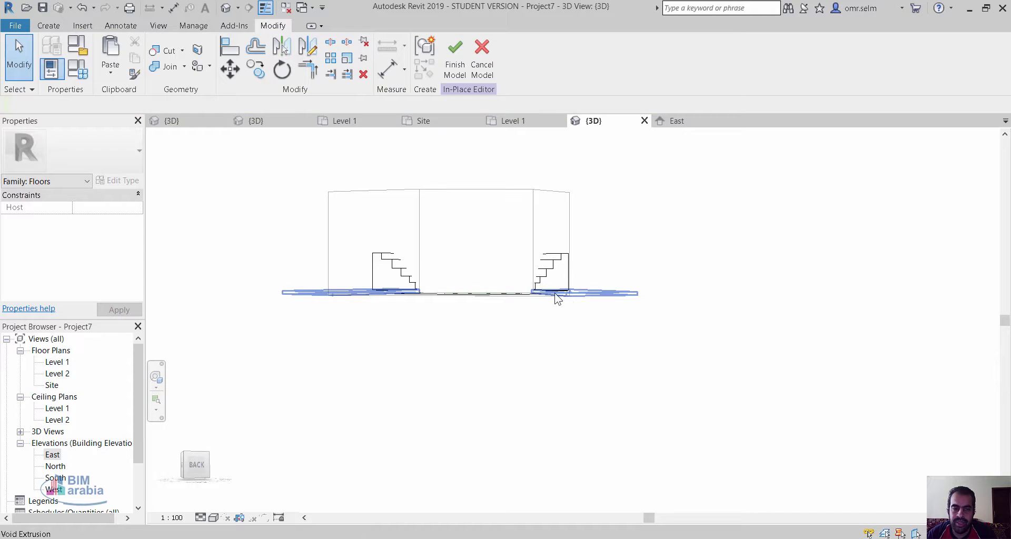
{"action": "left_click", "coordinate": [484, 279]}
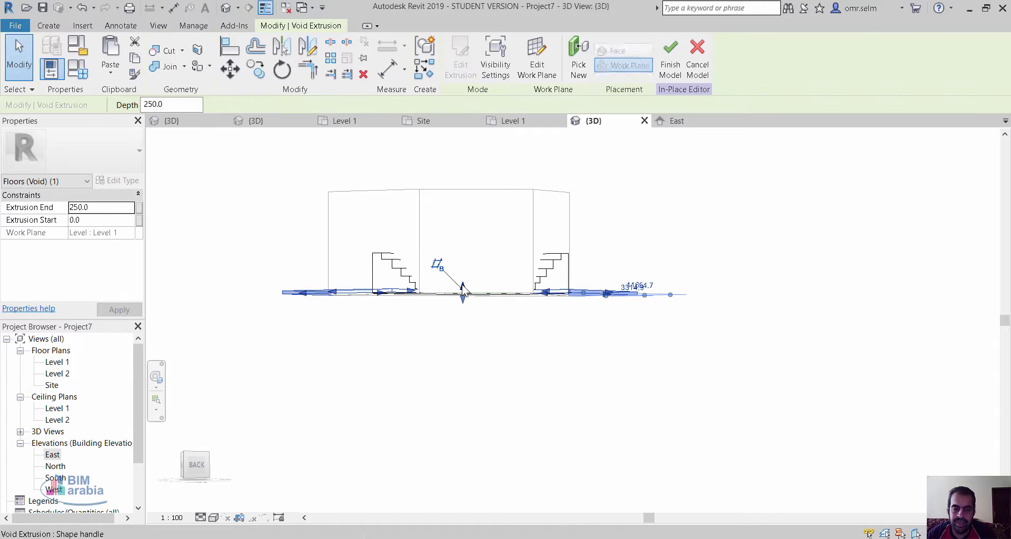
{"action": "type", "text": "8000"}
{"action": "key", "text": "Return"}
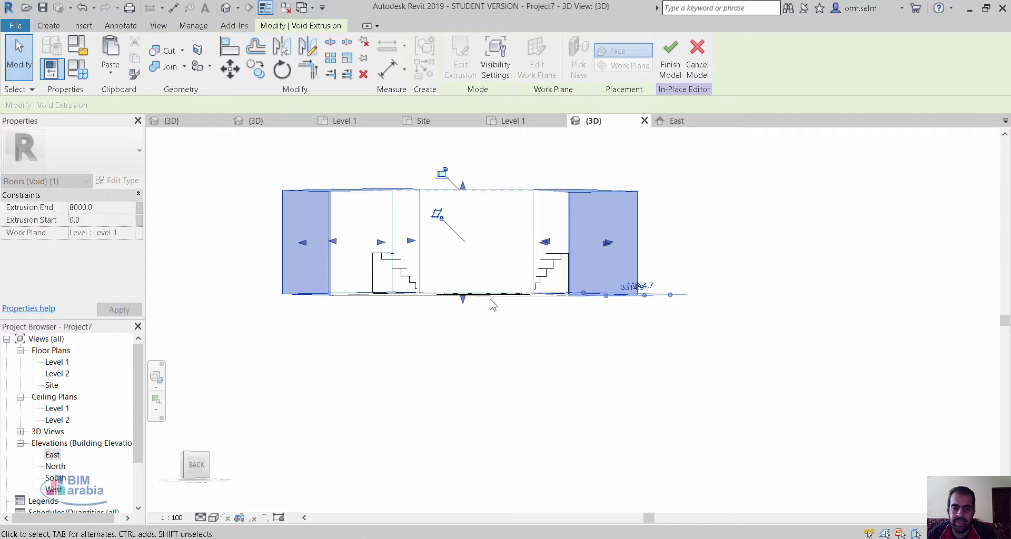
{"action": "middle_click_drag", "start_coordinate": [489, 298], "coordinate": [689, 370], "text": "shift"}
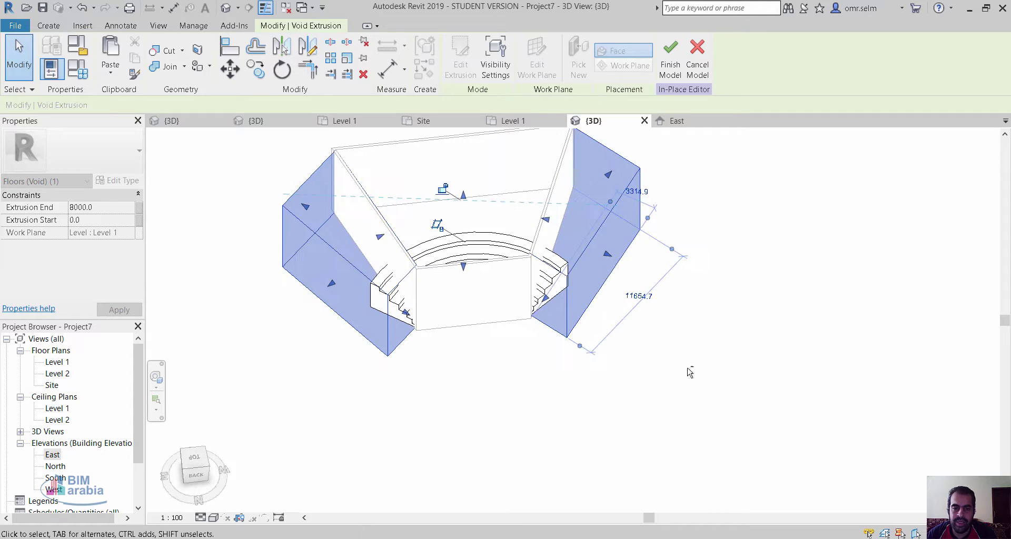
{"action": "left_click", "coordinate": [718, 354]}
{"action": "mouse_move", "coordinate": [446, 211]}
{"action": "middle_mouse_down", "text": "shift"}
{"action": "mouse_move", "coordinate": [468, 346]}
{"action": "mouse_move", "coordinate": [557, 338]}
{"action": "mouse_move", "coordinate": [648, 248]}
{"action": "mouse_move", "coordinate": [656, 216]}
{"action": "mouse_move", "coordinate": [580, 242]}
{"action": "middle_mouse_up", "text": "shift"}
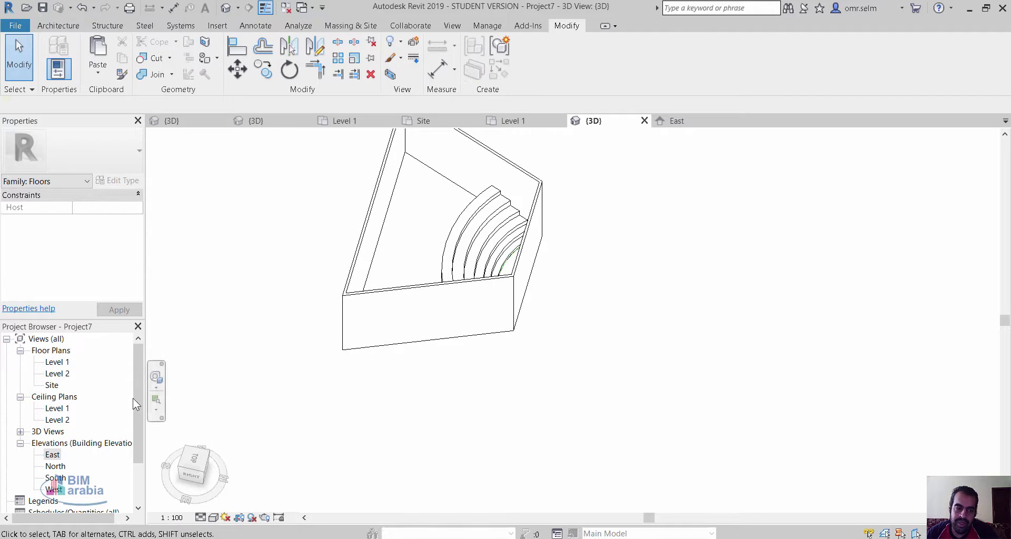
Show the East elevation in wireframe so the seating steps are visible.
{"action": "double_click", "coordinate": [52, 455]}
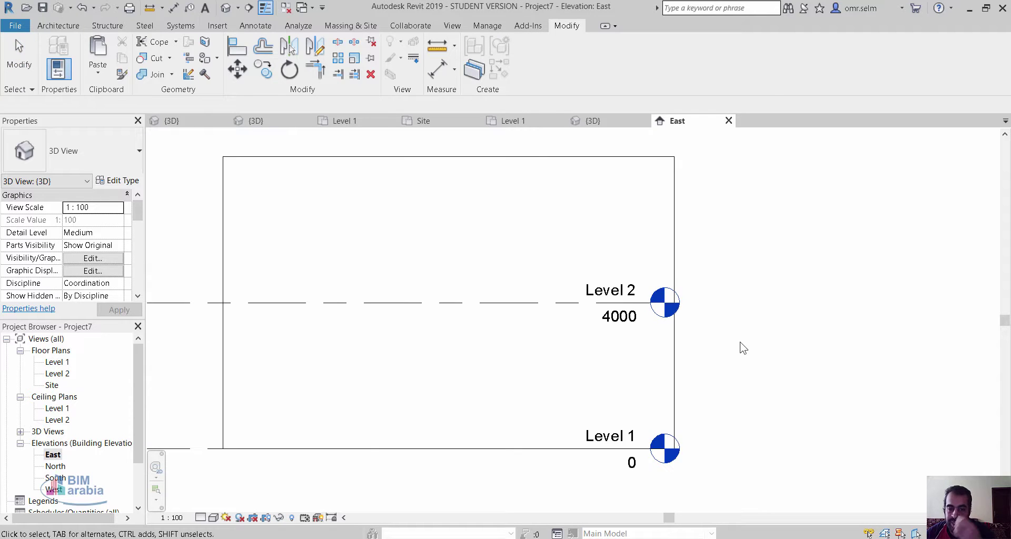
{"action": "scroll", "coordinate": [740, 343], "scroll_direction": "down", "scroll_amount": 3}
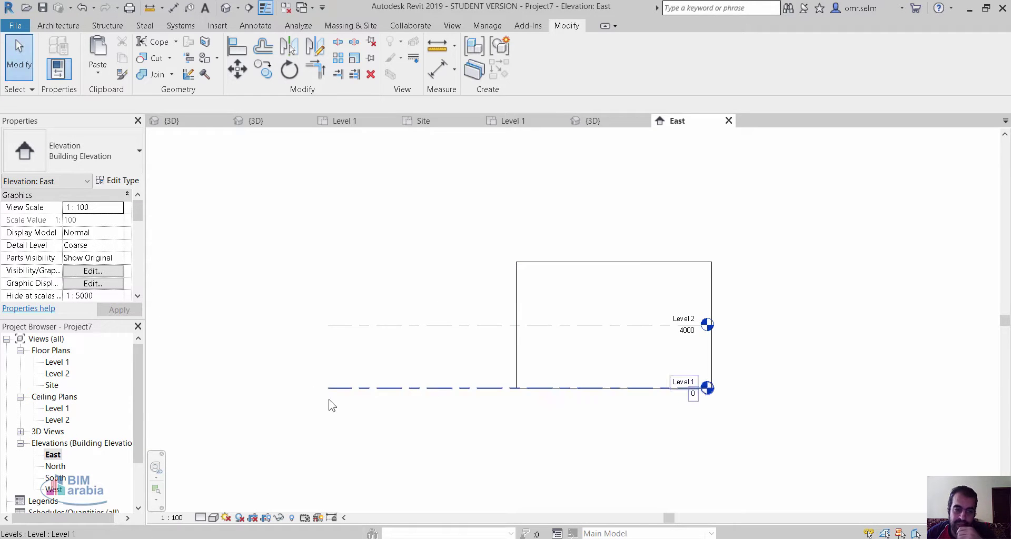
{"action": "left_click", "coordinate": [55, 466]}
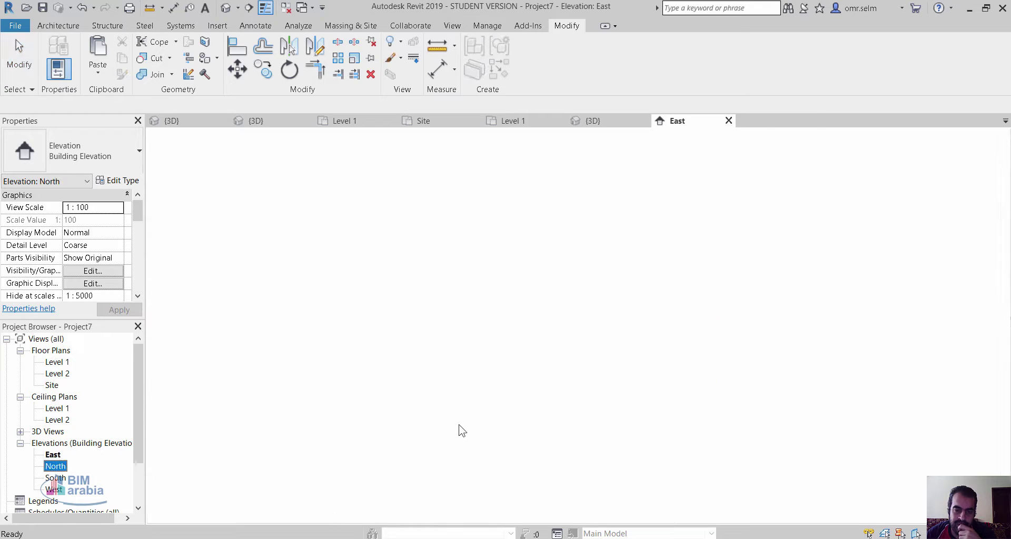
{"action": "double_click", "coordinate": [52, 454]}
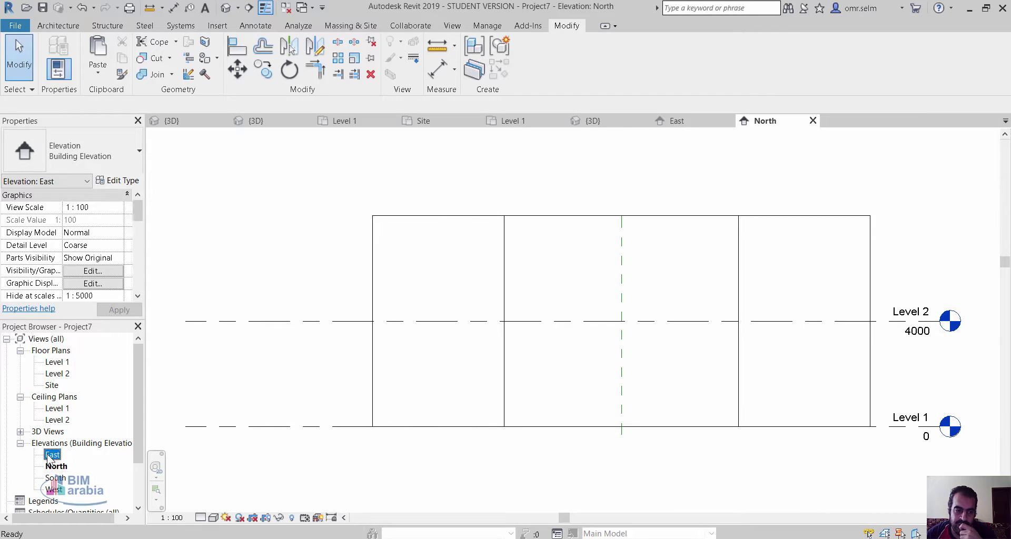
{"action": "left_click", "coordinate": [214, 518]}
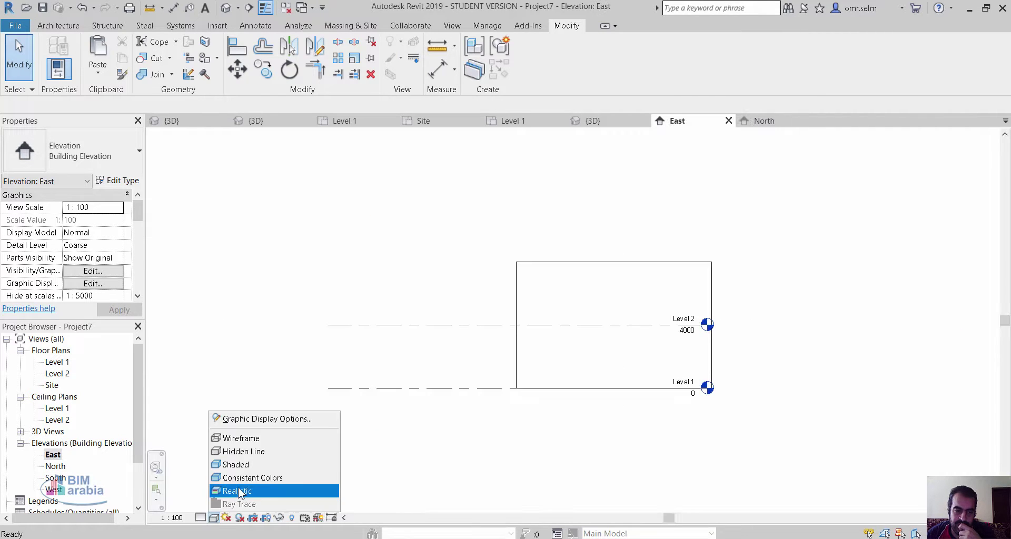
{"action": "left_click", "coordinate": [239, 438]}
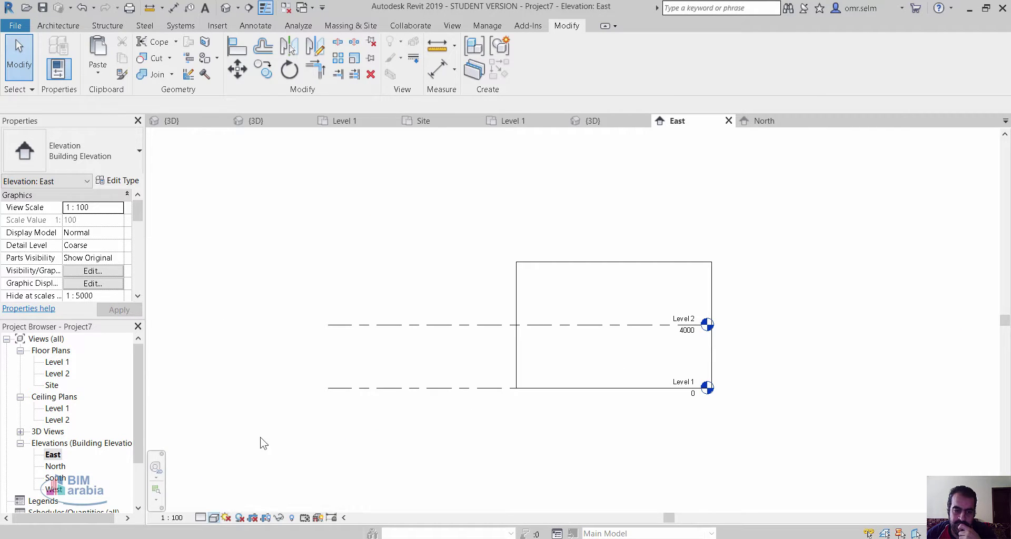
Copy Level 1 to add a new level 800 above it.
{"action": "left_click", "coordinate": [694, 380]}
{"action": "scroll", "coordinate": [693, 379], "scroll_direction": "up", "scroll_amount": 4}
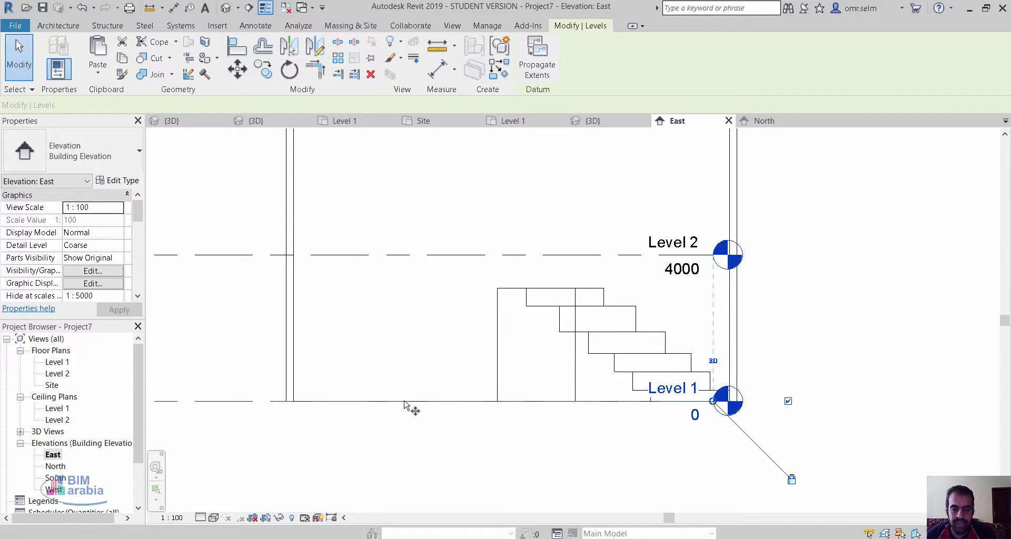
{"action": "key", "text": "m"}
{"action": "key", "text": "v"}
{"action": "left_click", "coordinate": [634, 402]}
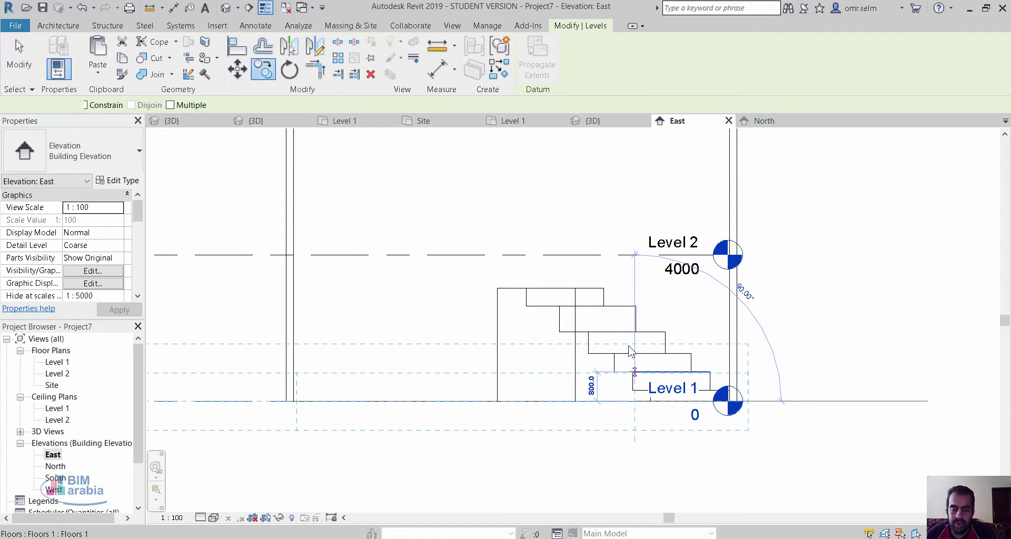
{"action": "left_click", "coordinate": [630, 352]}
Copy levels to add Level 4 at 500 above Level 3 and Level 5 at 2400.
{"action": "key", "text": "c"}
{"action": "key", "text": "o"}
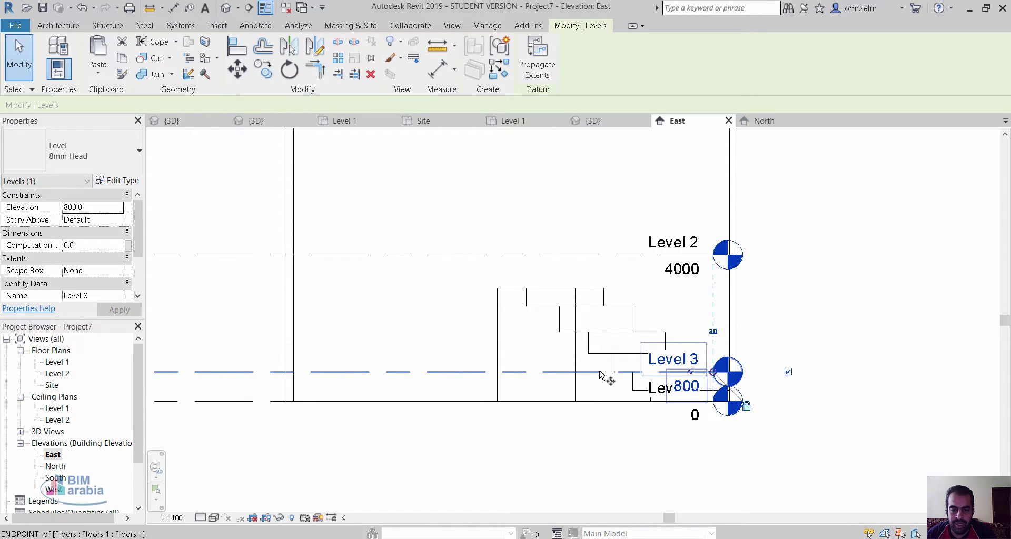
{"action": "left_click", "coordinate": [598, 372]}
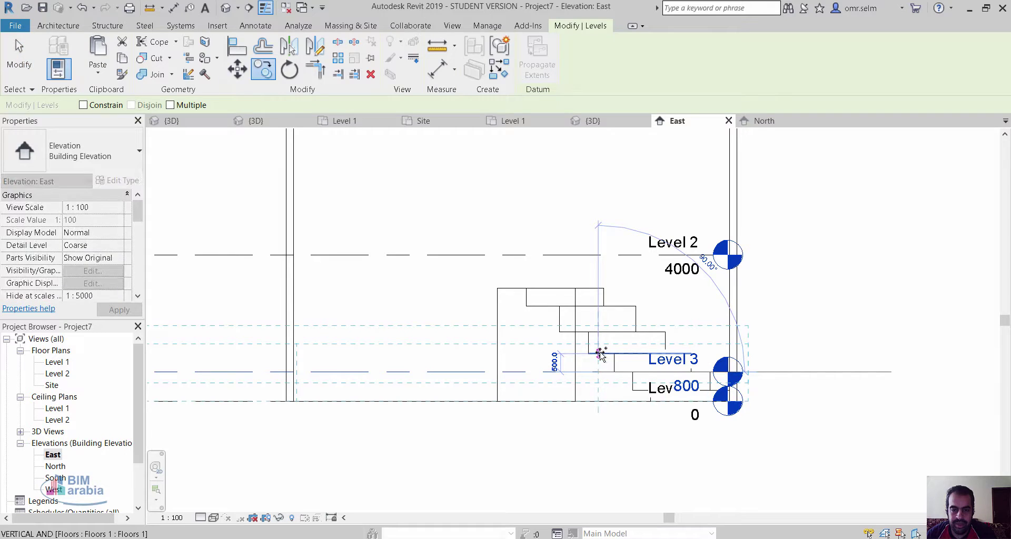
{"action": "left_click", "coordinate": [585, 352]}
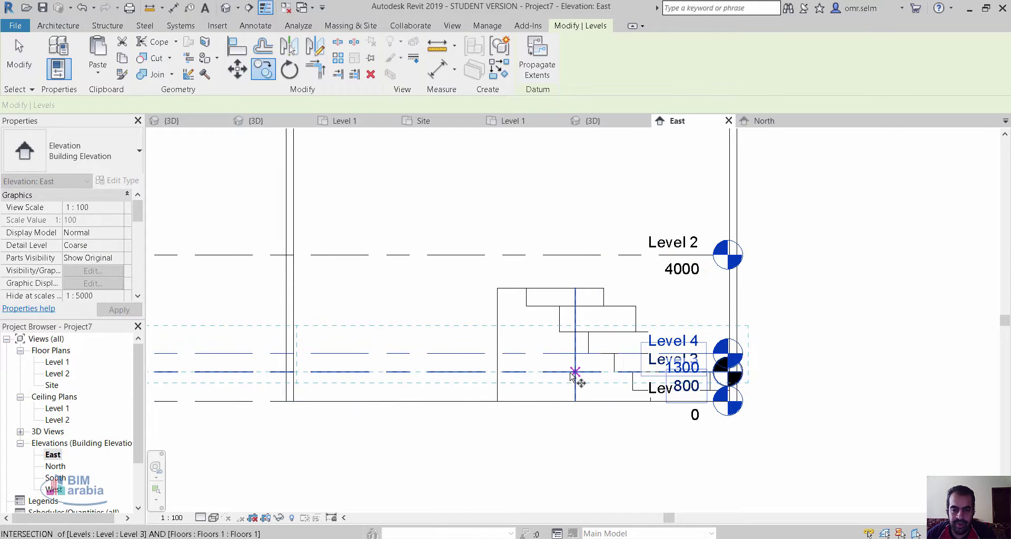
{"action": "left_click", "coordinate": [575, 372]}
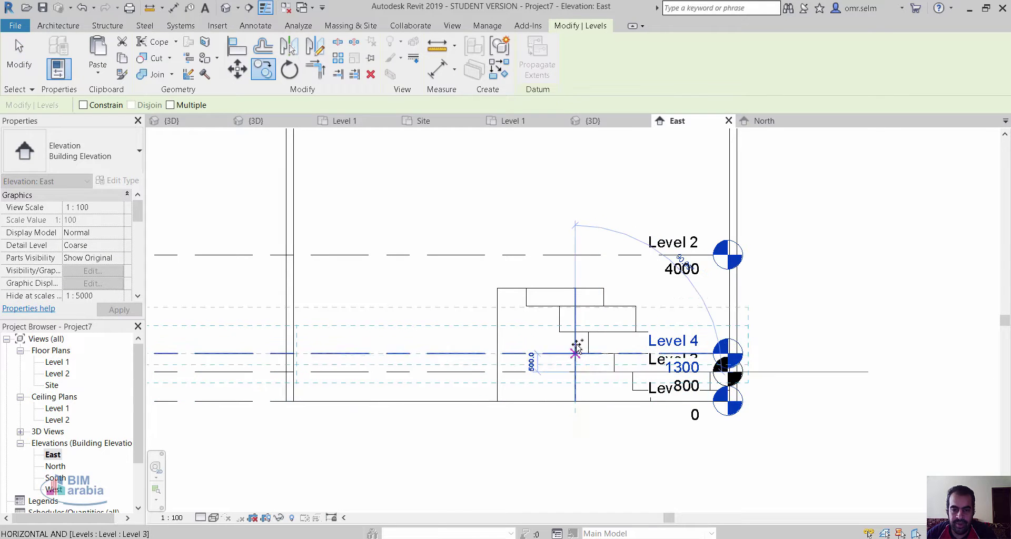
{"action": "left_click", "coordinate": [547, 376]}
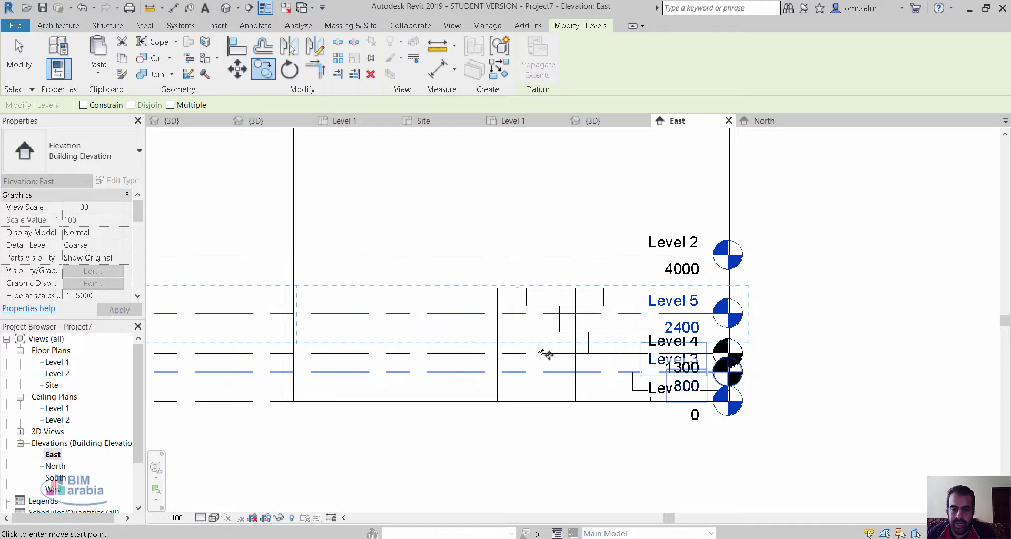
{"action": "key", "text": "Escape"}
{"action": "key", "text": "Escape"}
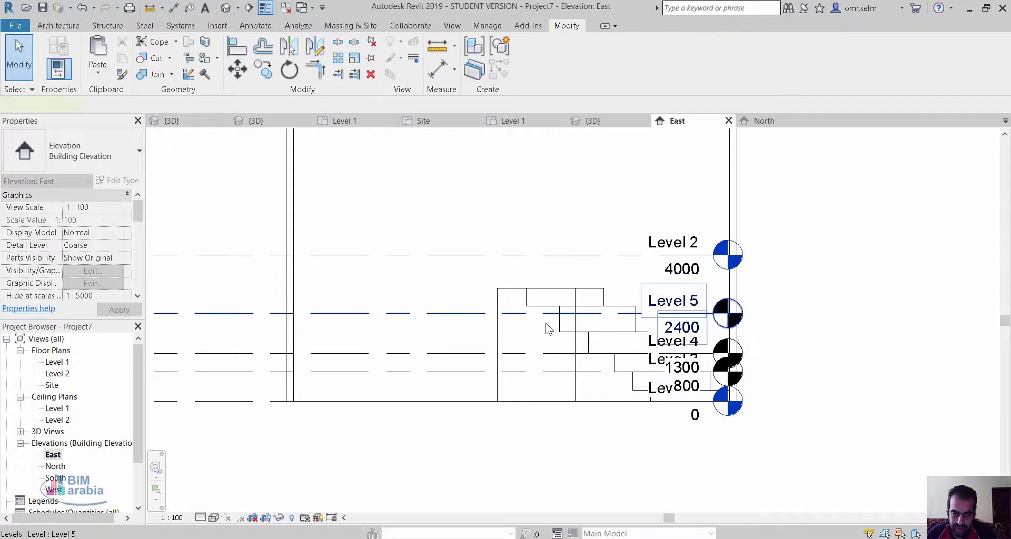
Move Level 5 down 500 to elevation 1900.
{"action": "scroll", "coordinate": [546, 323], "scroll_direction": "up", "scroll_amount": 3}
{"action": "left_click", "coordinate": [235, 71]}
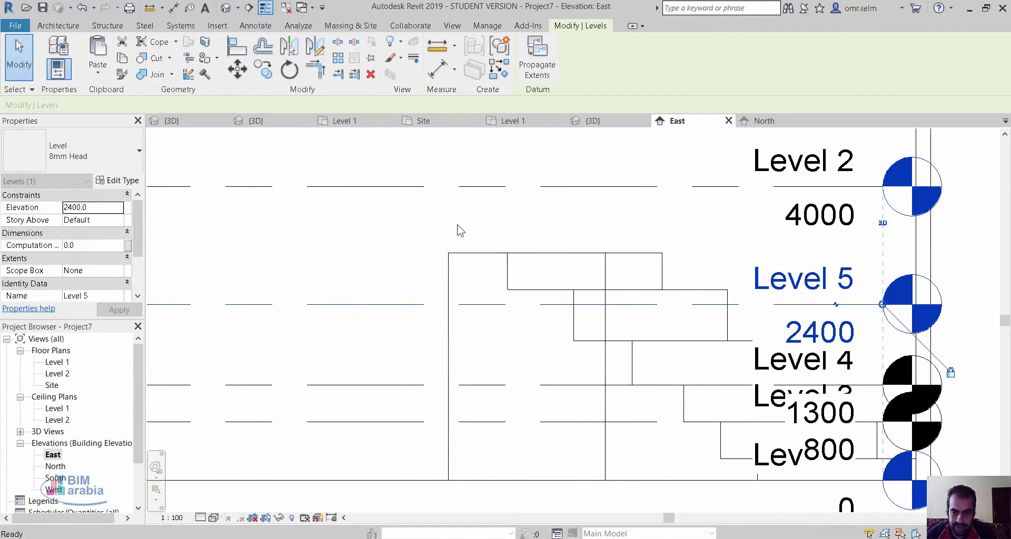
{"action": "left_click", "coordinate": [605, 304]}
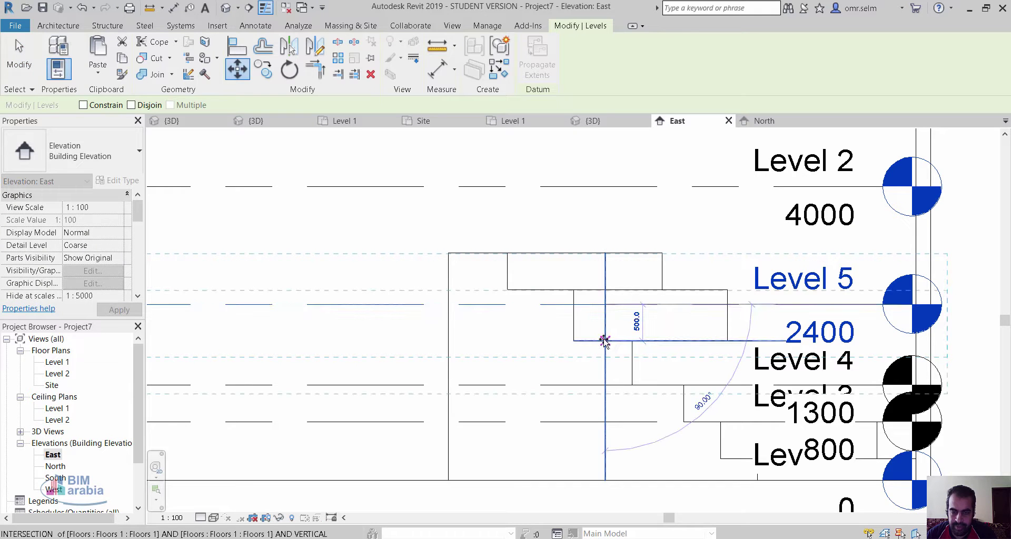
{"action": "left_click", "coordinate": [563, 384]}
{"action": "key", "text": "Escape"}
{"action": "scroll", "coordinate": [539, 390], "scroll_direction": "down", "scroll_amount": 3}
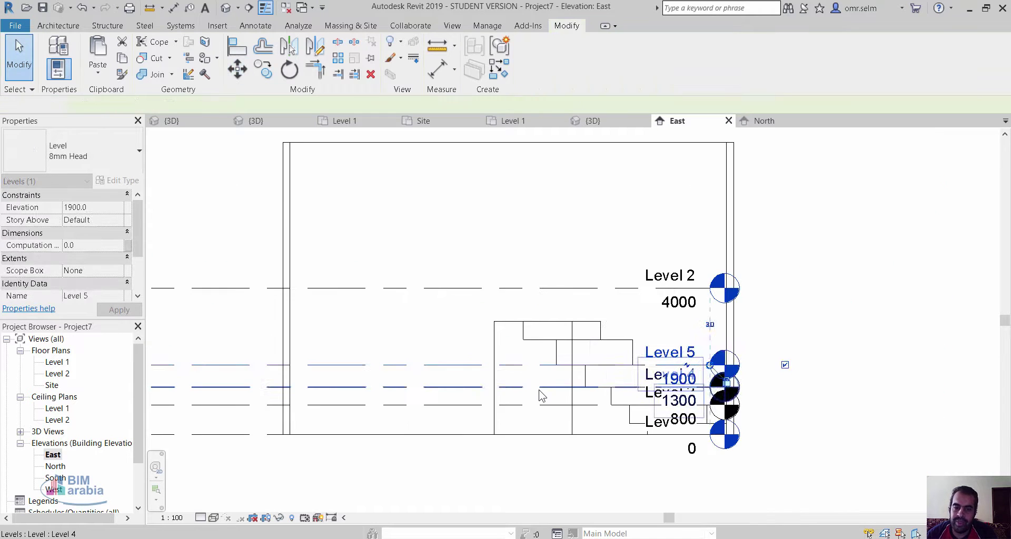
{"action": "left_click", "coordinate": [245, 336]}
Open the Level 1 floor plan view.
{"action": "left_click", "coordinate": [57, 362]}
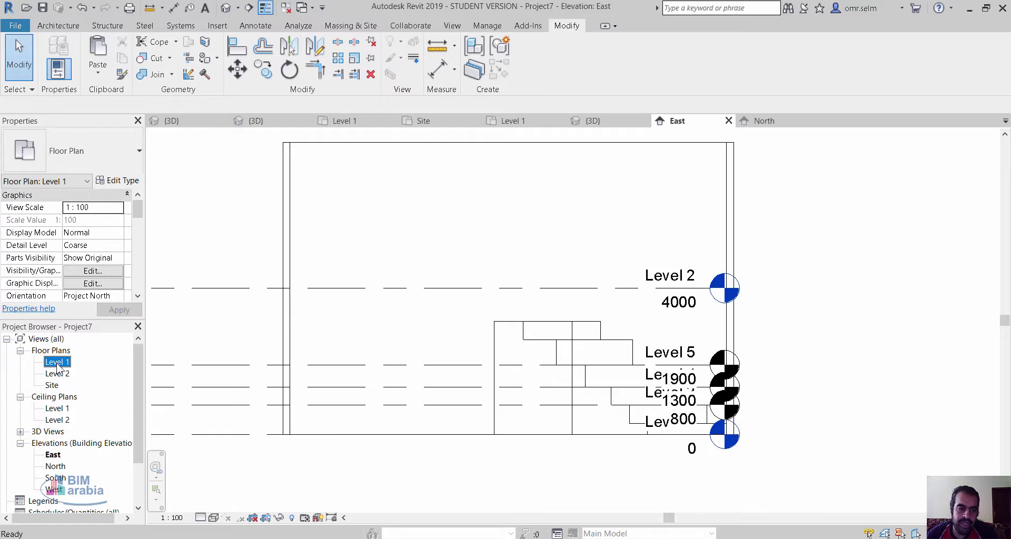
{"action": "double_click", "coordinate": [58, 364]}
{"action": "scroll", "coordinate": [515, 282], "scroll_direction": "up", "scroll_amount": 3}
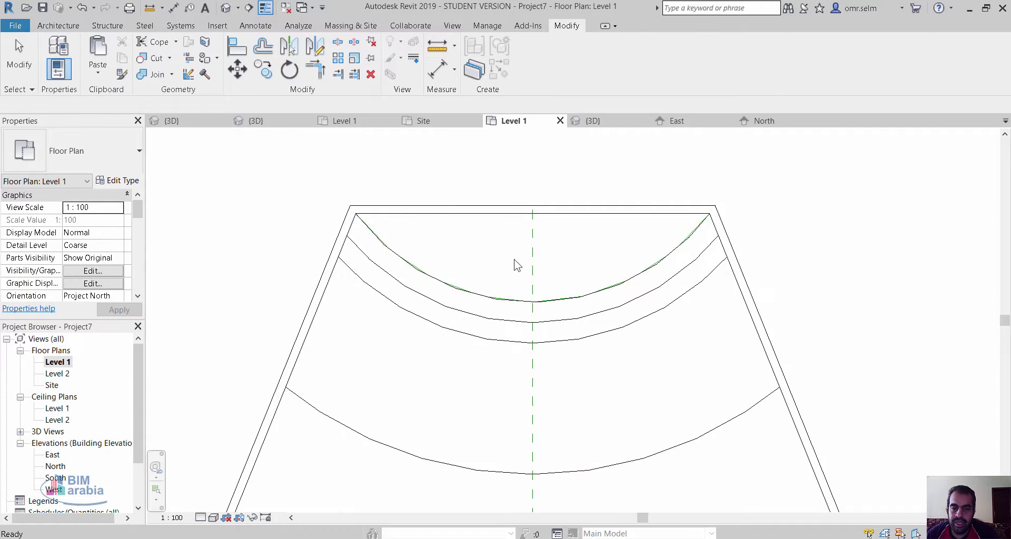
{"action": "scroll", "coordinate": [514, 261], "scroll_direction": "up", "scroll_amount": 2}
{"action": "left_click_drag", "start_coordinate": [140, 214], "coordinate": [134, 260]}
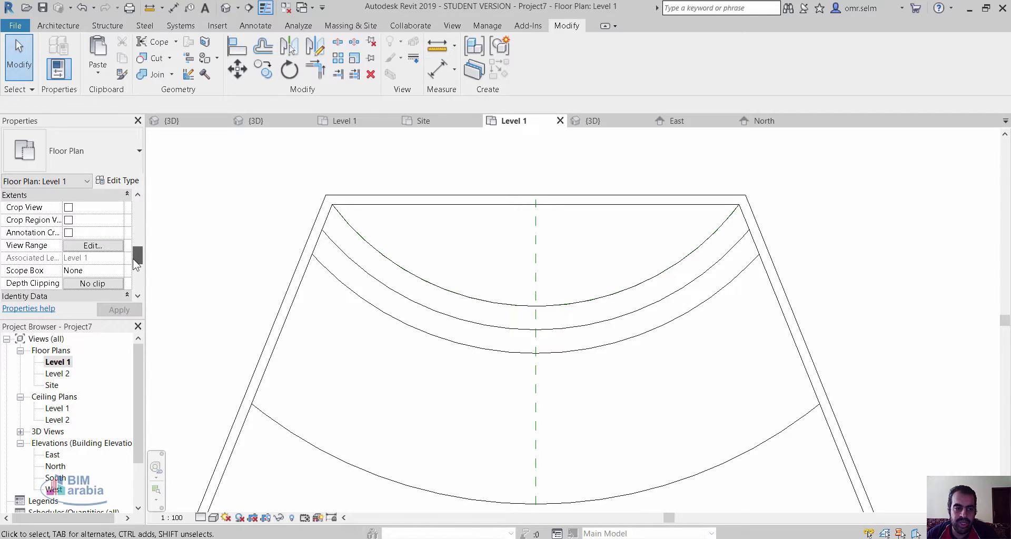
Set the Level 1 view range top to Unlimited and apply it.
{"action": "left_click", "coordinate": [110, 247]}
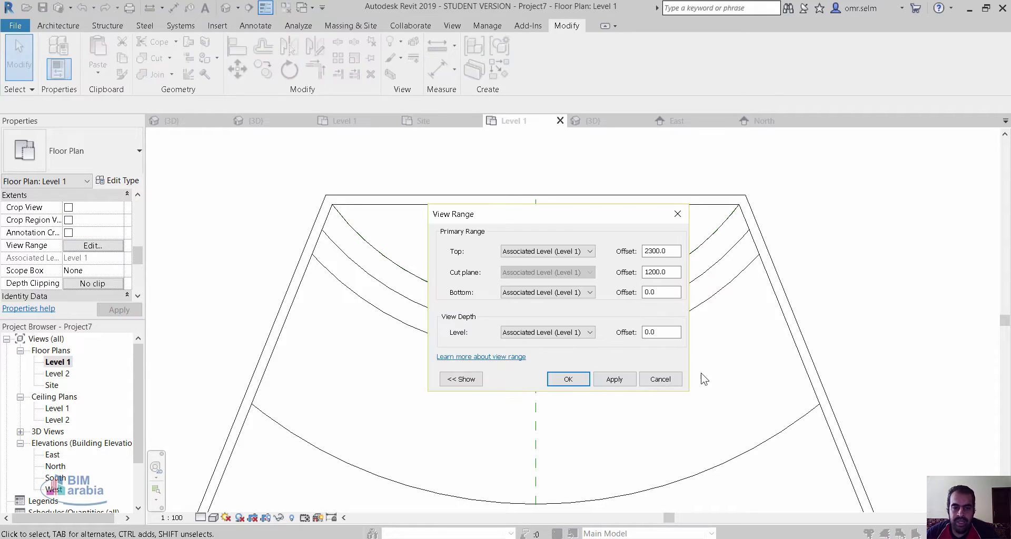
{"action": "left_click", "coordinate": [584, 251]}
{"action": "left_click", "coordinate": [565, 278]}
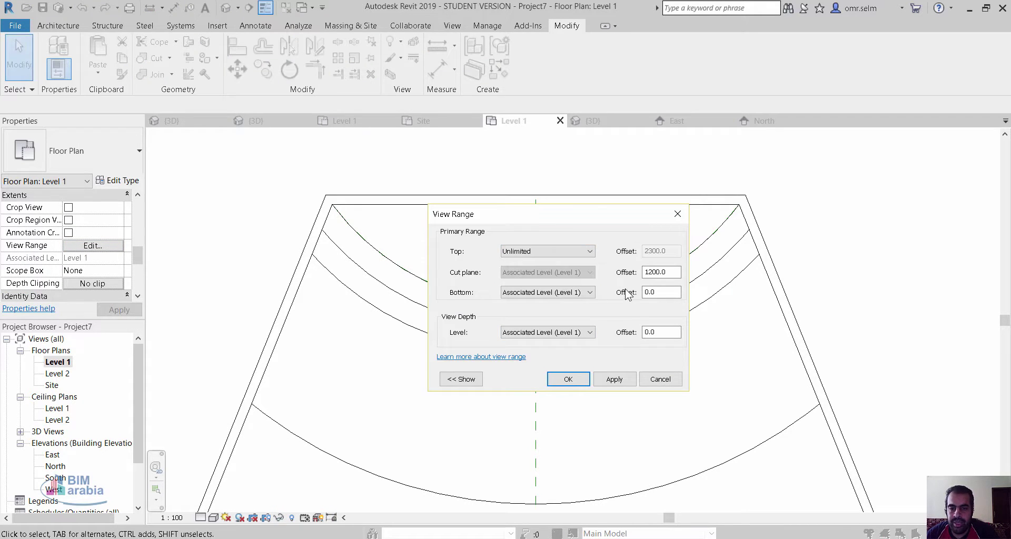
{"action": "left_click", "coordinate": [610, 379]}
{"action": "left_click", "coordinate": [565, 383]}
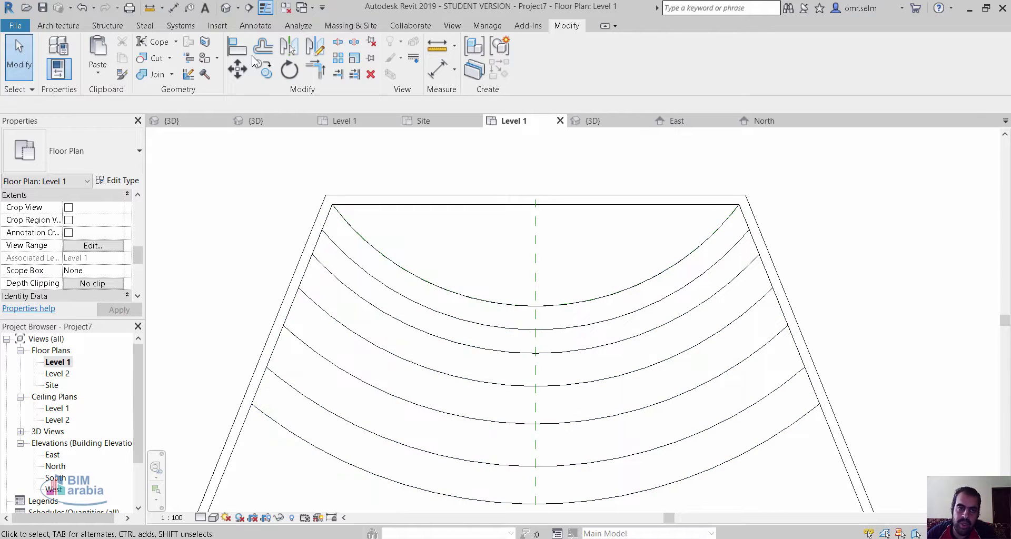
Start Place a Component from Architecture > Component and open the component type list.
{"action": "left_click", "coordinate": [216, 26]}
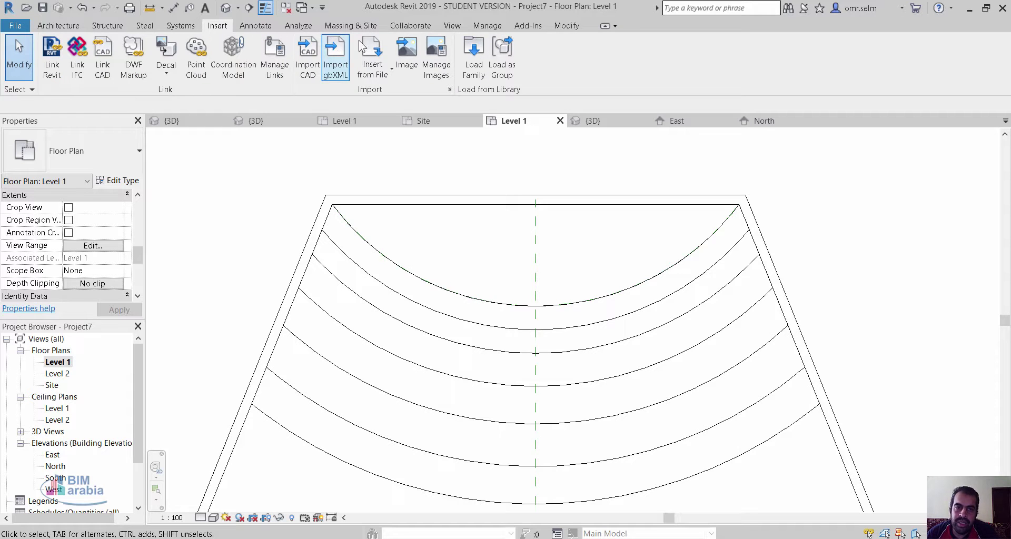
{"action": "left_click", "coordinate": [59, 26]}
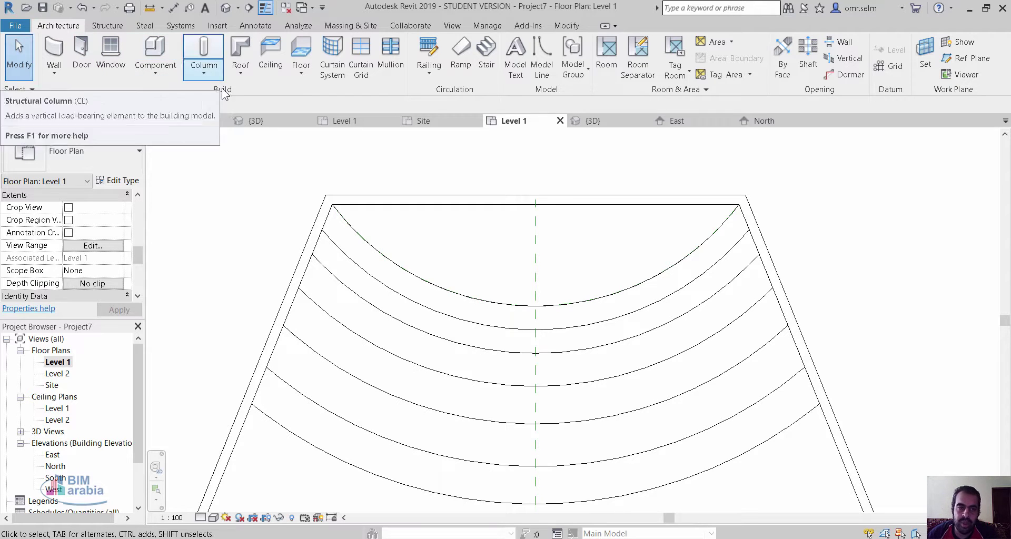
{"action": "left_click", "coordinate": [155, 73]}
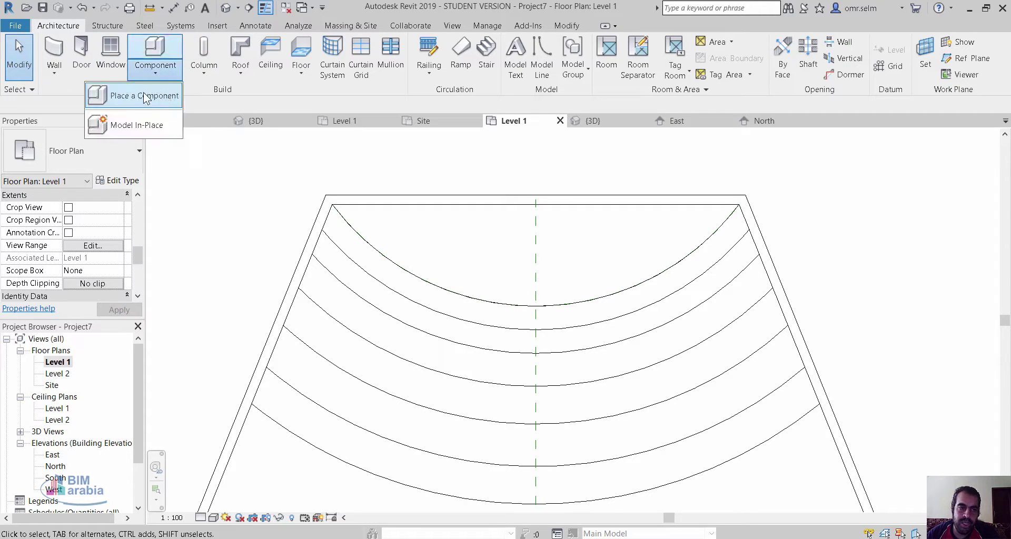
{"action": "left_click", "coordinate": [132, 127]}
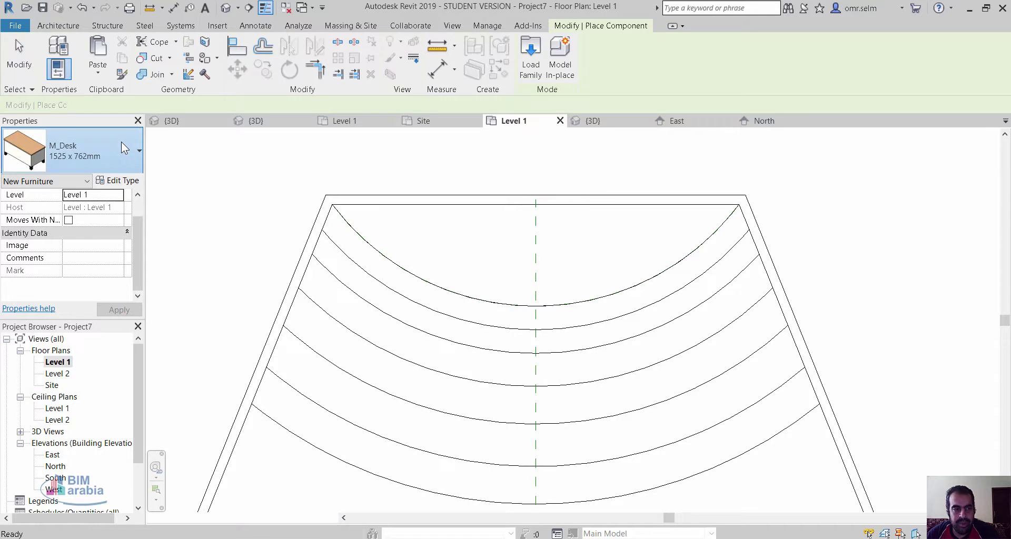
{"action": "left_click", "coordinate": [107, 138]}
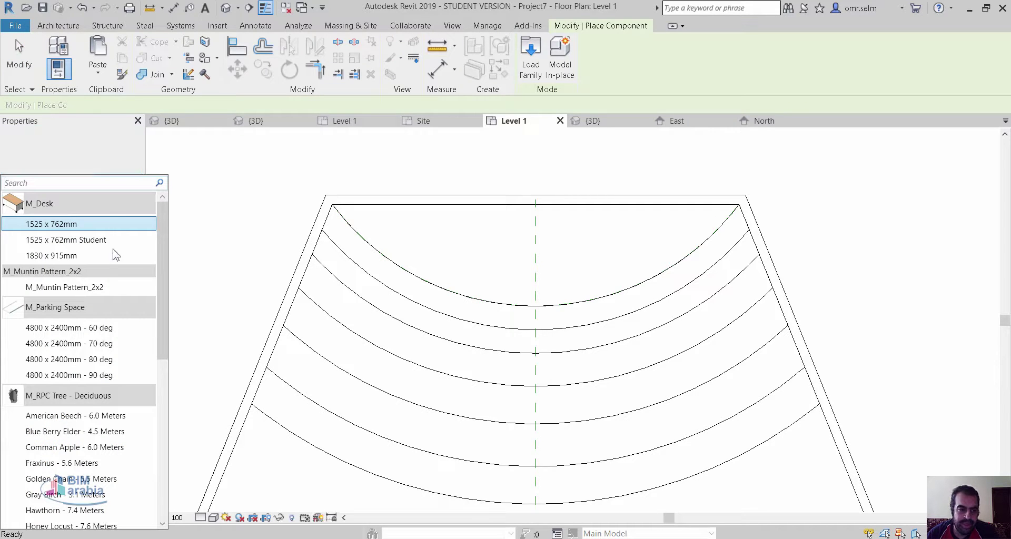
Browse the available component types, cancel placement, and go to the Insert tab.
{"action": "scroll", "coordinate": [117, 298], "scroll_direction": "down", "scroll_amount": 2}
{"action": "scroll", "coordinate": [116, 300], "scroll_direction": "down", "scroll_amount": 3}
{"action": "scroll", "coordinate": [116, 303], "scroll_direction": "down", "scroll_amount": 1}
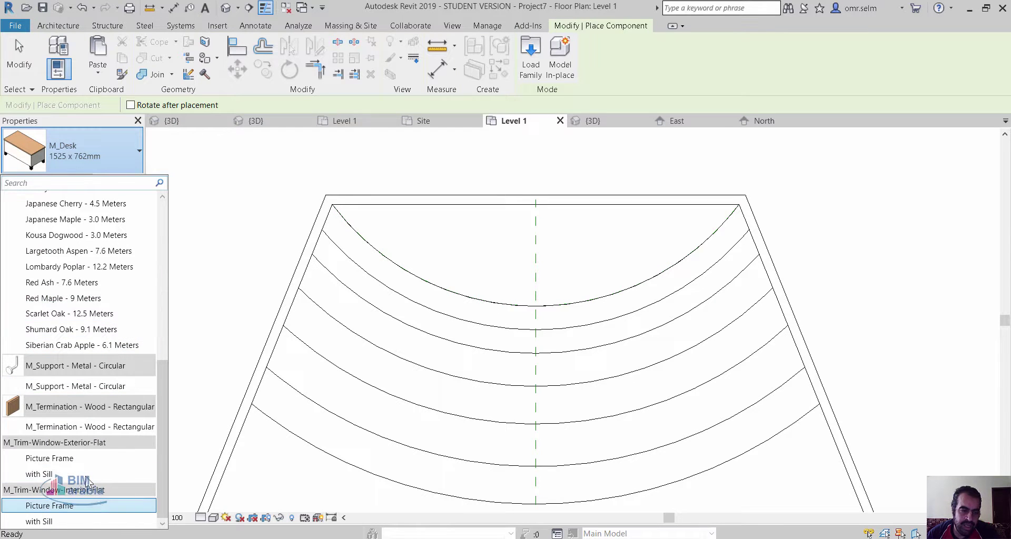
{"action": "scroll", "coordinate": [67, 311], "scroll_direction": "up", "scroll_amount": 3}
{"action": "scroll", "coordinate": [74, 292], "scroll_direction": "up", "scroll_amount": 2}
{"action": "scroll", "coordinate": [81, 276], "scroll_direction": "up", "scroll_amount": 1}
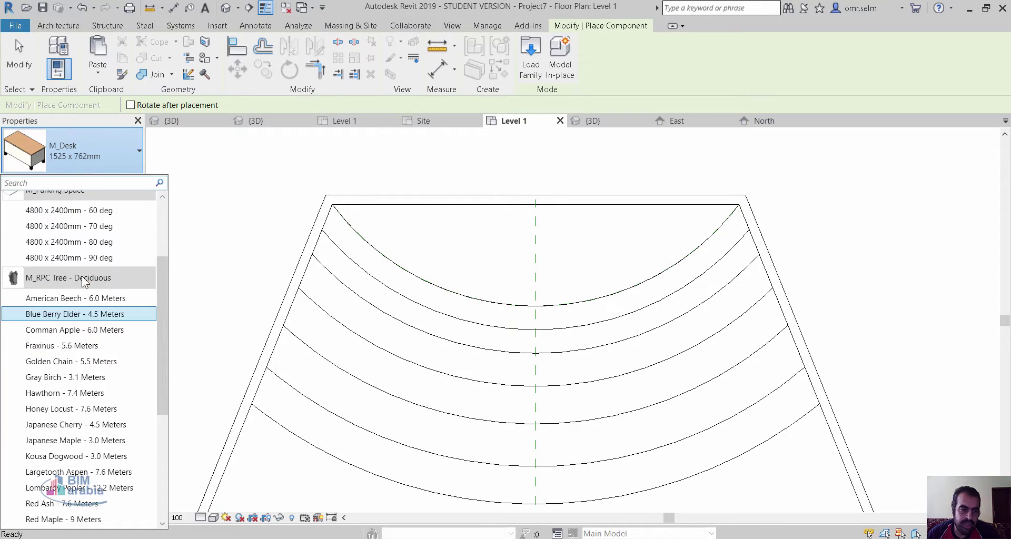
{"action": "scroll", "coordinate": [100, 253], "scroll_direction": "up", "scroll_amount": 3}
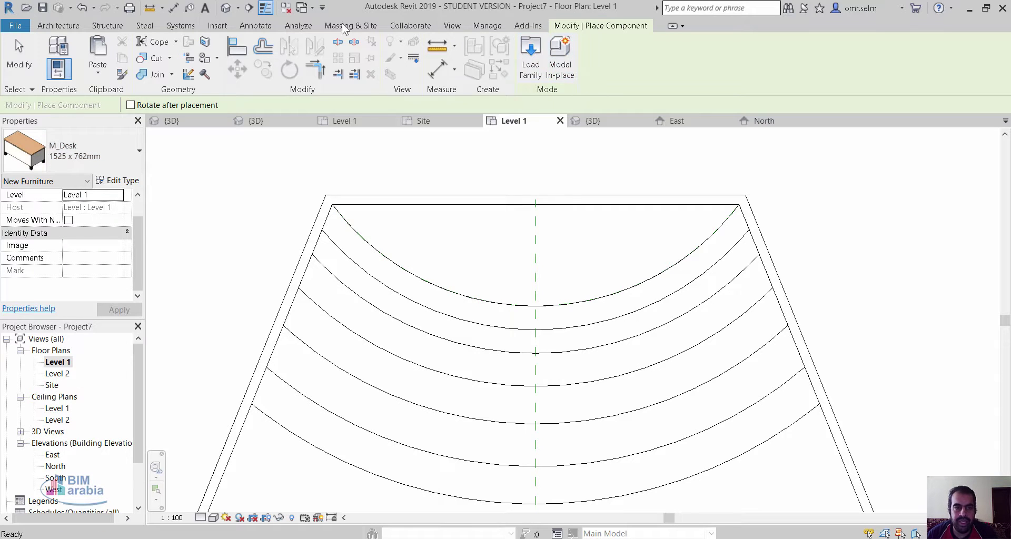
{"action": "key", "text": "Escape"}
{"action": "left_click", "coordinate": [204, 26]}
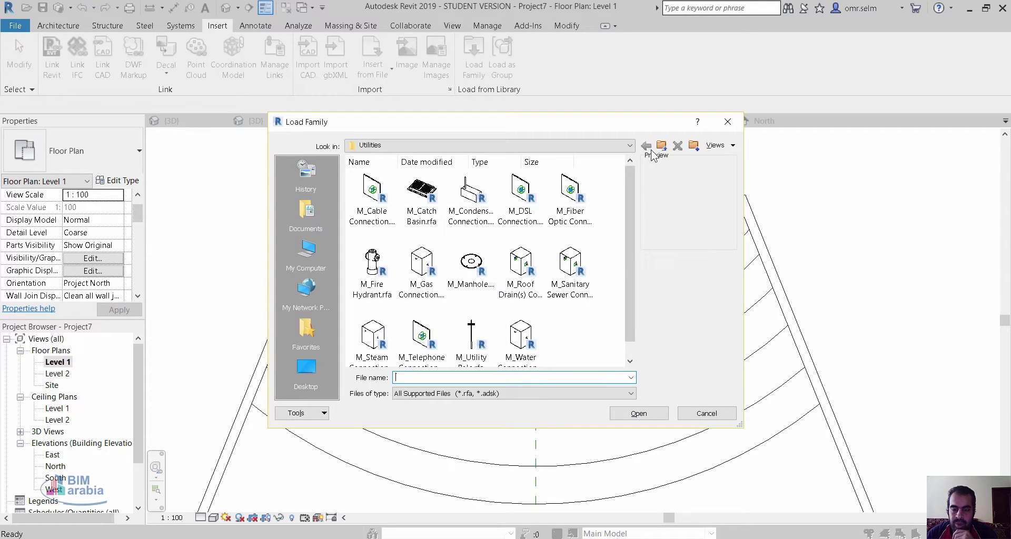
Browse to Egypt > Furniture > Seating and load M_Seating-Auditorium.rfa.
{"action": "left_click", "coordinate": [661, 146]}
{"action": "left_click", "coordinate": [661, 147]}
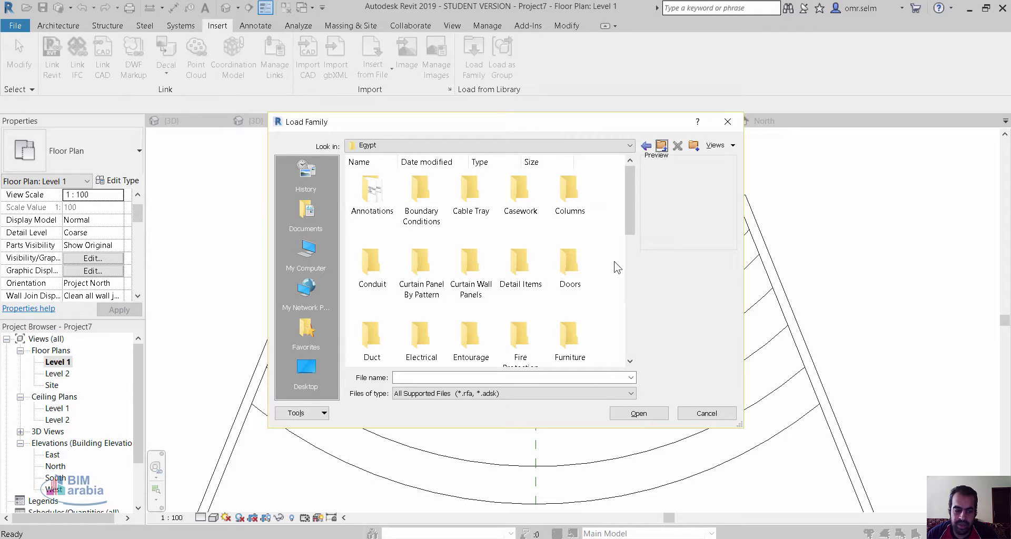
{"action": "scroll", "coordinate": [590, 261], "scroll_direction": "down", "scroll_amount": 2}
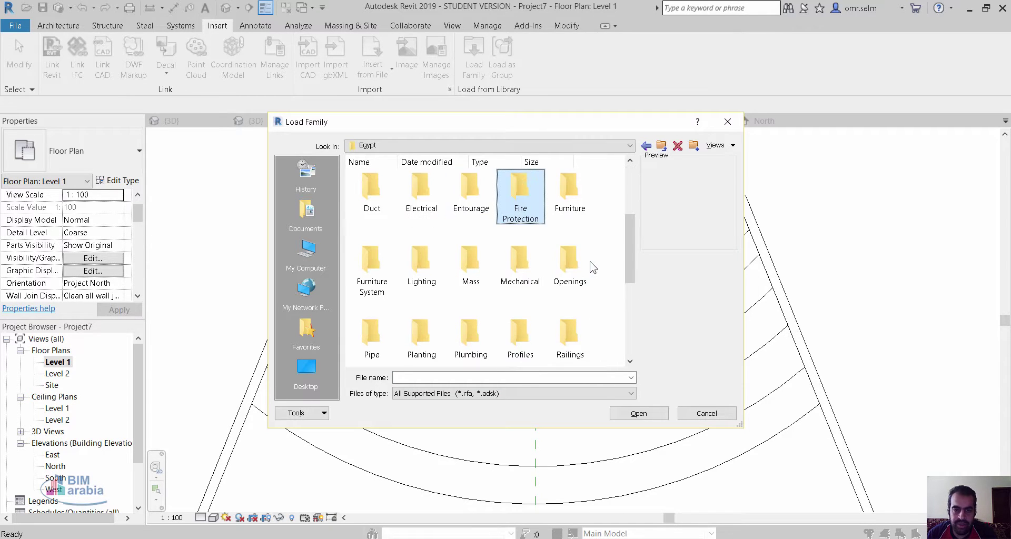
{"action": "double_click", "coordinate": [565, 199]}
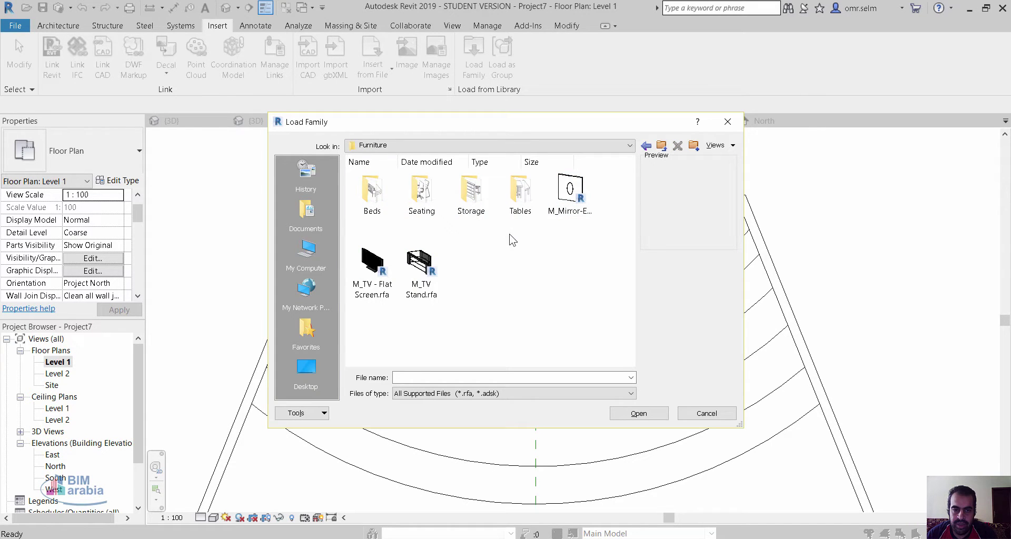
{"action": "double_click", "coordinate": [422, 202]}
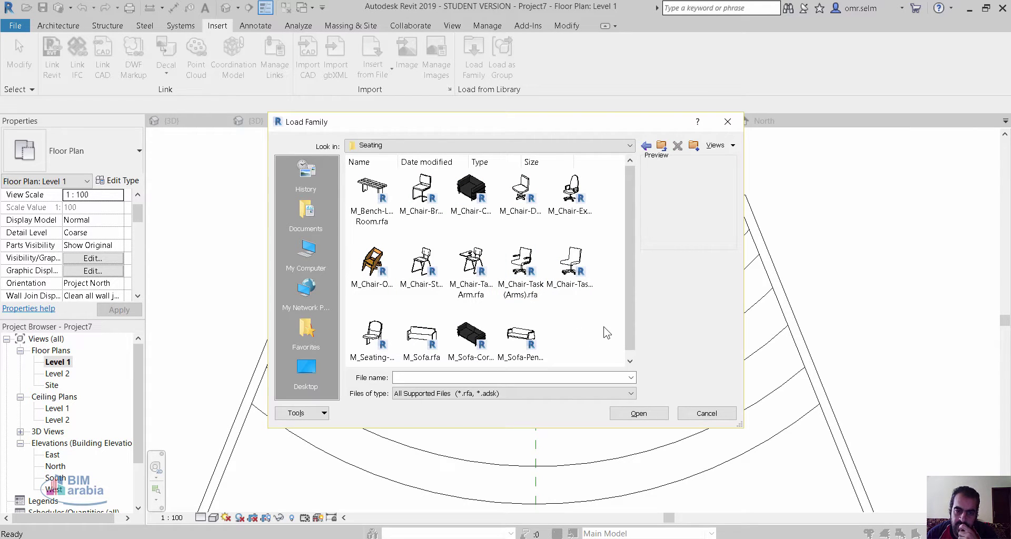
{"action": "left_click", "coordinate": [372, 337]}
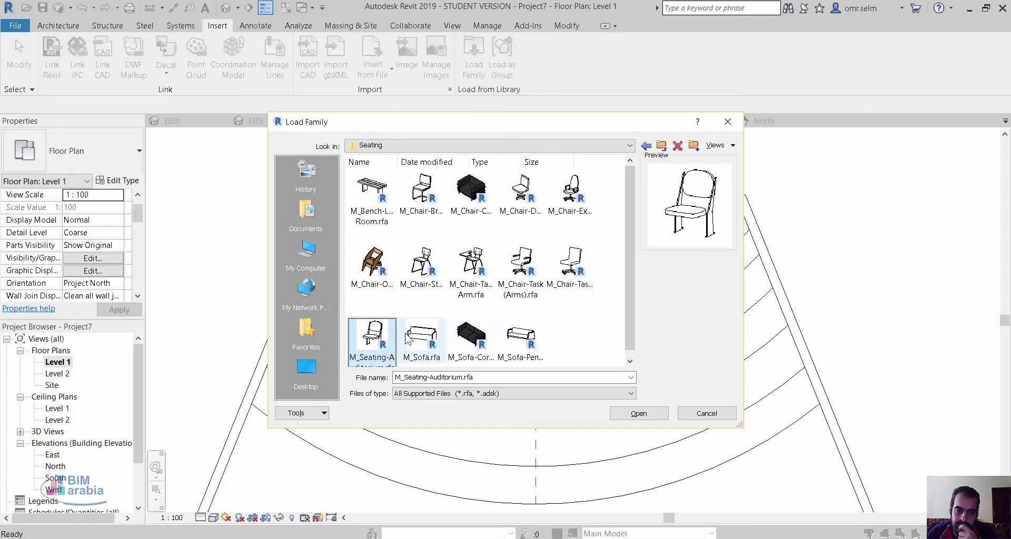
{"action": "left_click", "coordinate": [390, 328]}
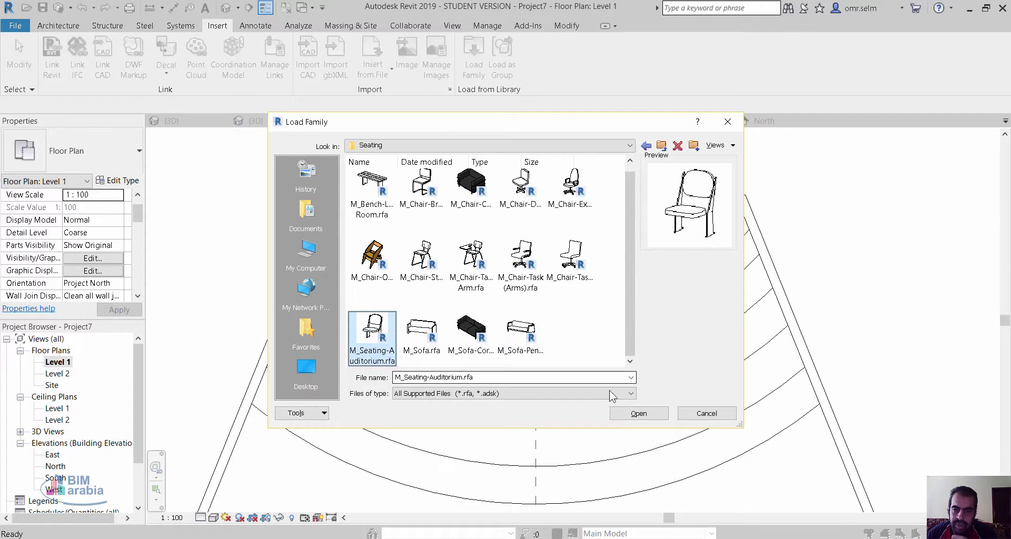
{"action": "left_click", "coordinate": [638, 413]}
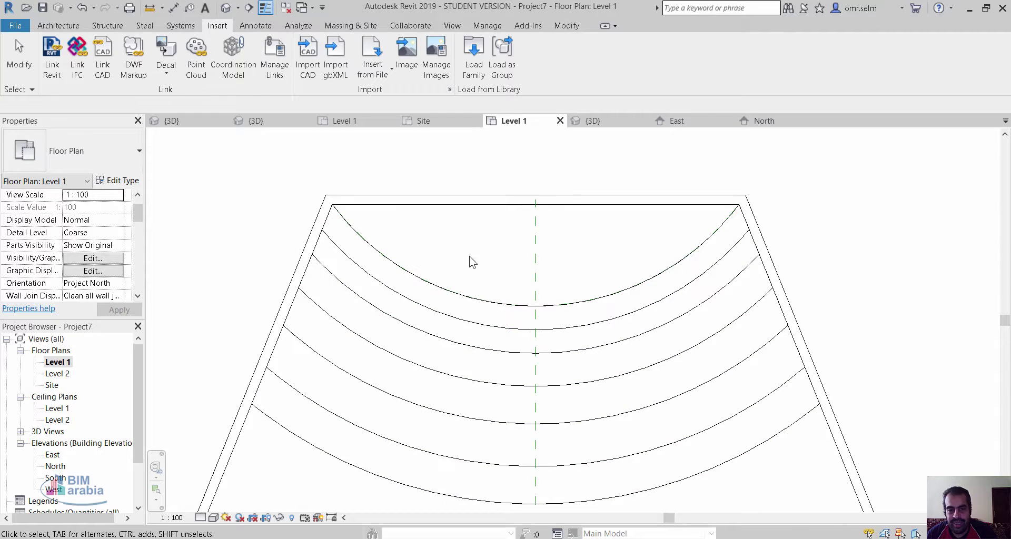
Place one M_Seating-Auditorium chair on the centre reference plane at the first curved row.
{"action": "left_click", "coordinate": [60, 27]}
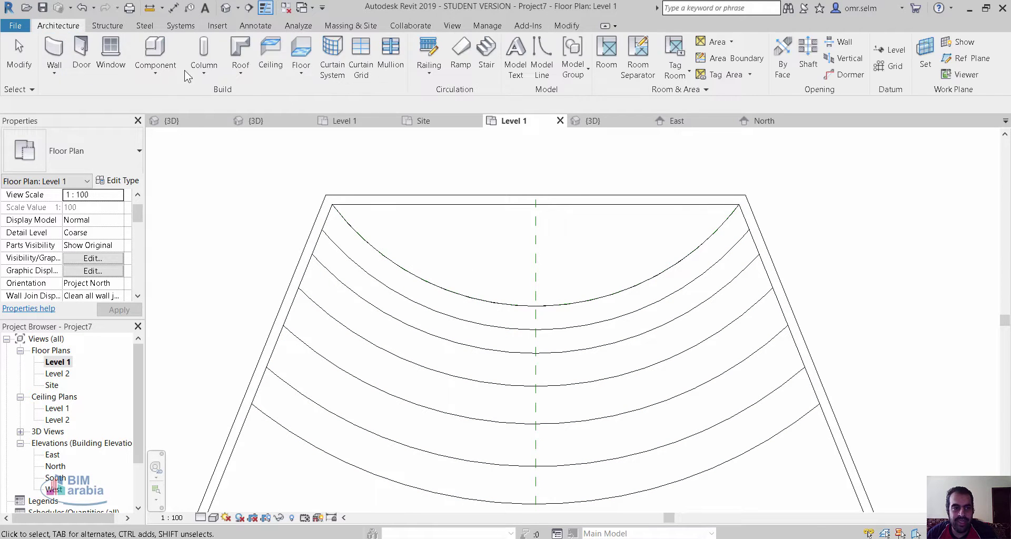
{"action": "left_click", "coordinate": [156, 72]}
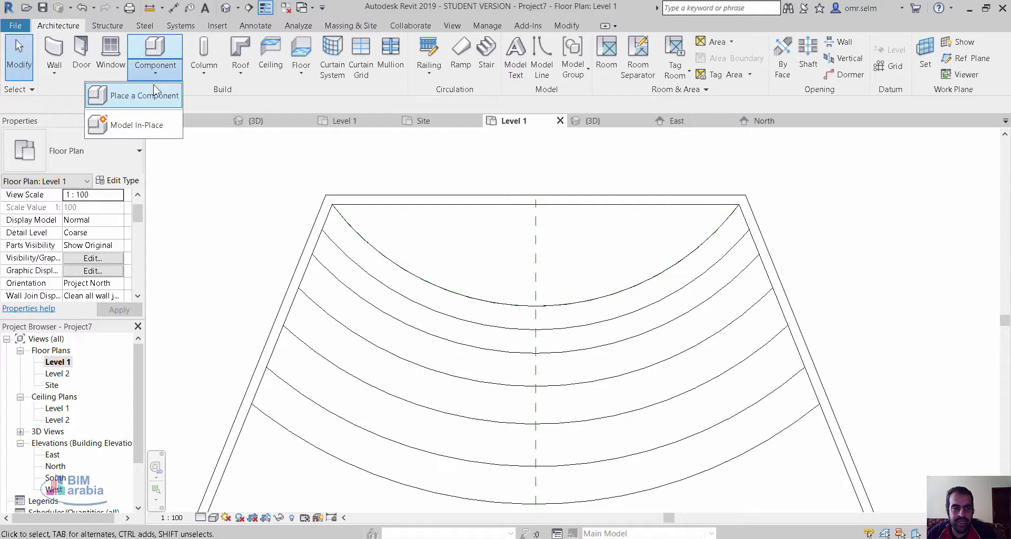
{"action": "left_click", "coordinate": [412, 169]}
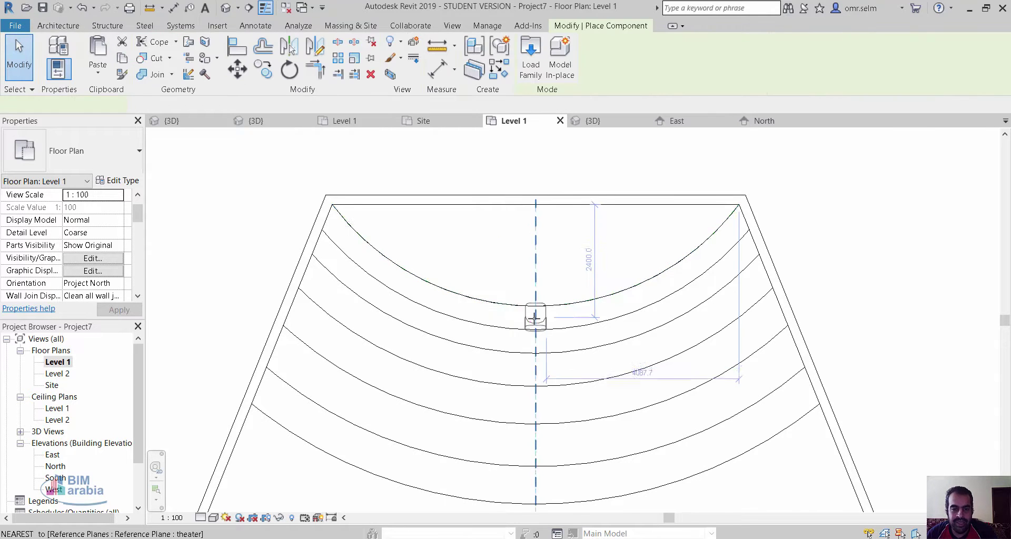
{"action": "scroll", "coordinate": [532, 316], "scroll_direction": "up", "scroll_amount": 2}
{"action": "scroll", "coordinate": [535, 317], "scroll_direction": "up", "scroll_amount": 2}
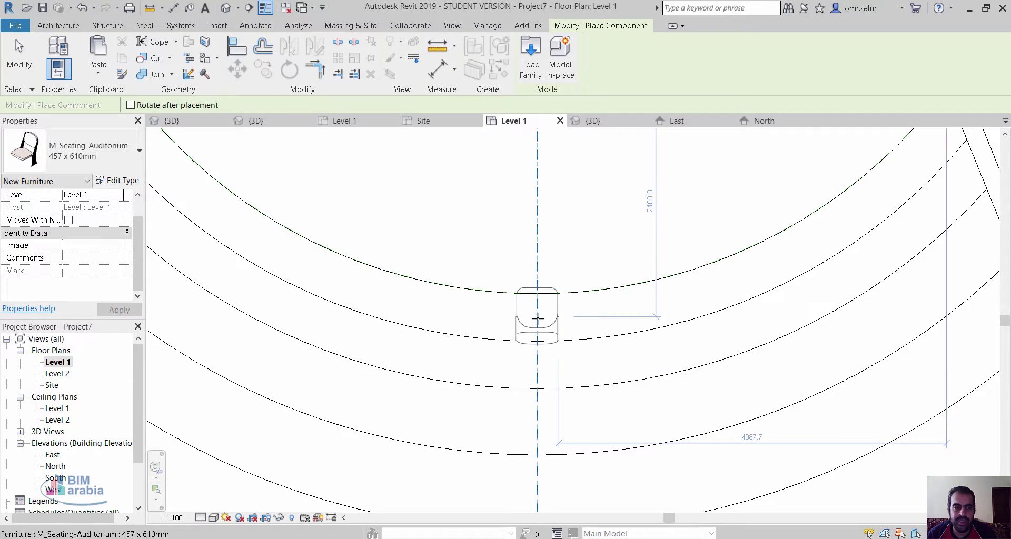
{"action": "left_click", "coordinate": [537, 318]}
{"action": "key", "text": "Escape"}
{"action": "key", "text": "Escape"}
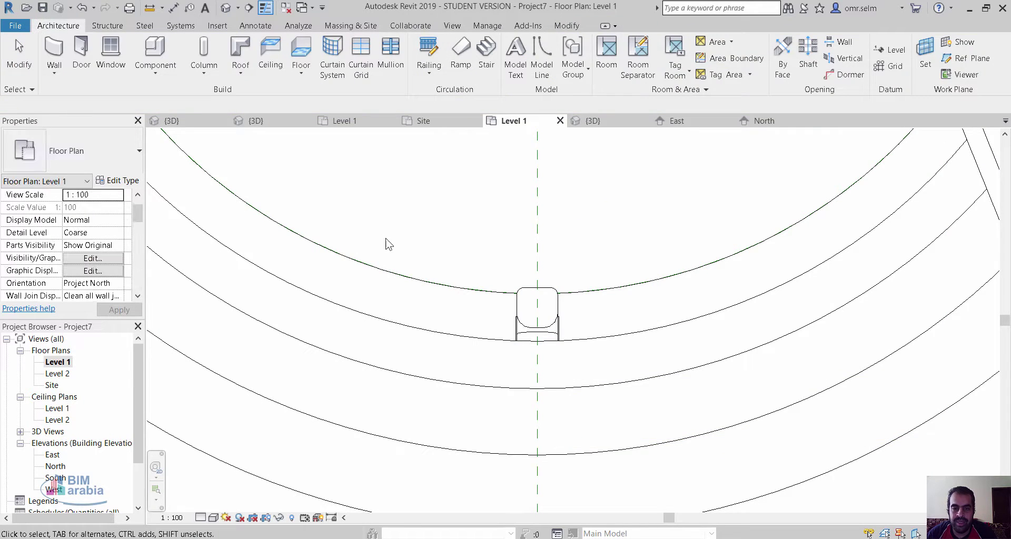
{"action": "scroll", "coordinate": [385, 237], "scroll_direction": "down", "scroll_amount": 2}
{"action": "left_click", "coordinate": [499, 297]}
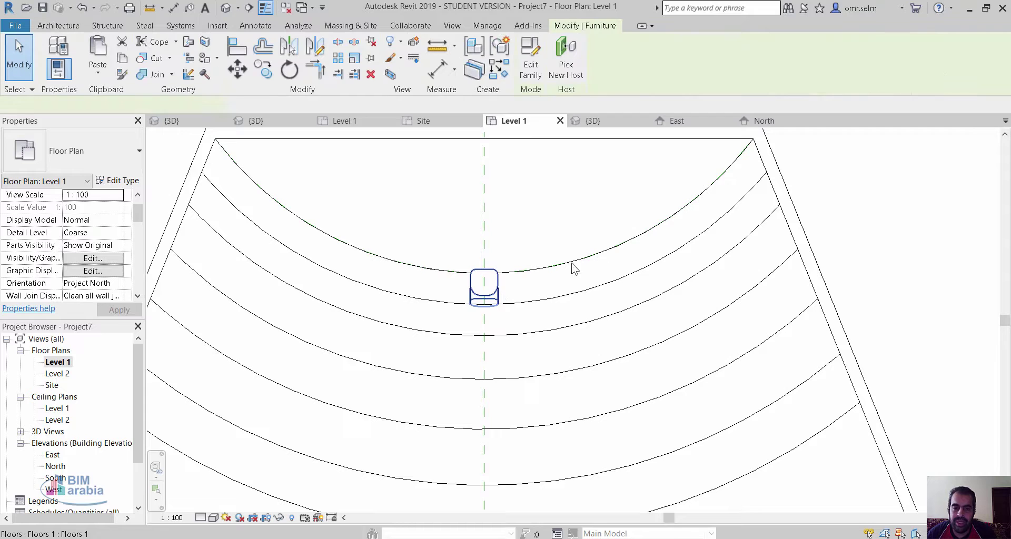
{"action": "scroll", "coordinate": [517, 345], "scroll_direction": "down", "scroll_amount": 2}
{"action": "scroll", "coordinate": [516, 344], "scroll_direction": "down", "scroll_amount": 2}
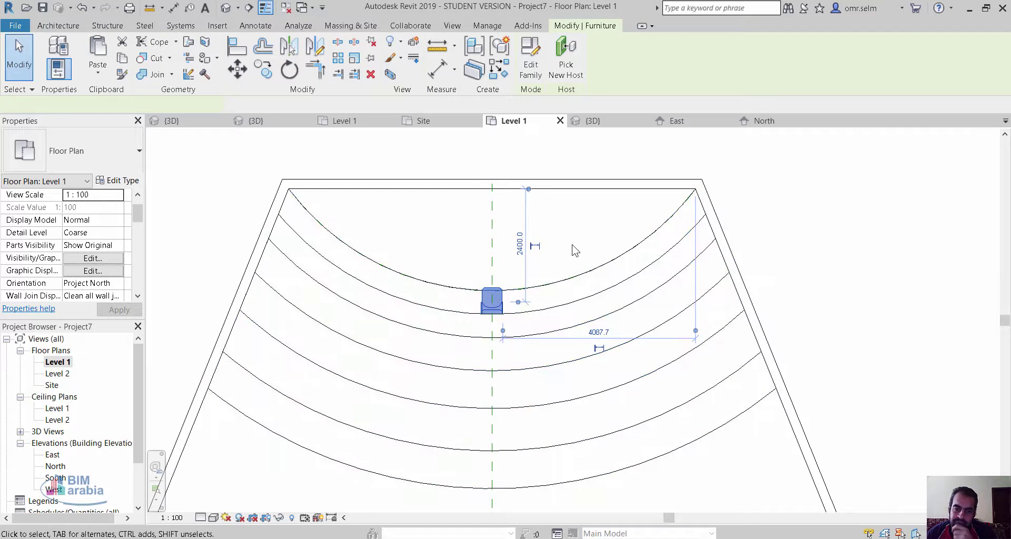
{"action": "left_click", "coordinate": [338, 58]}
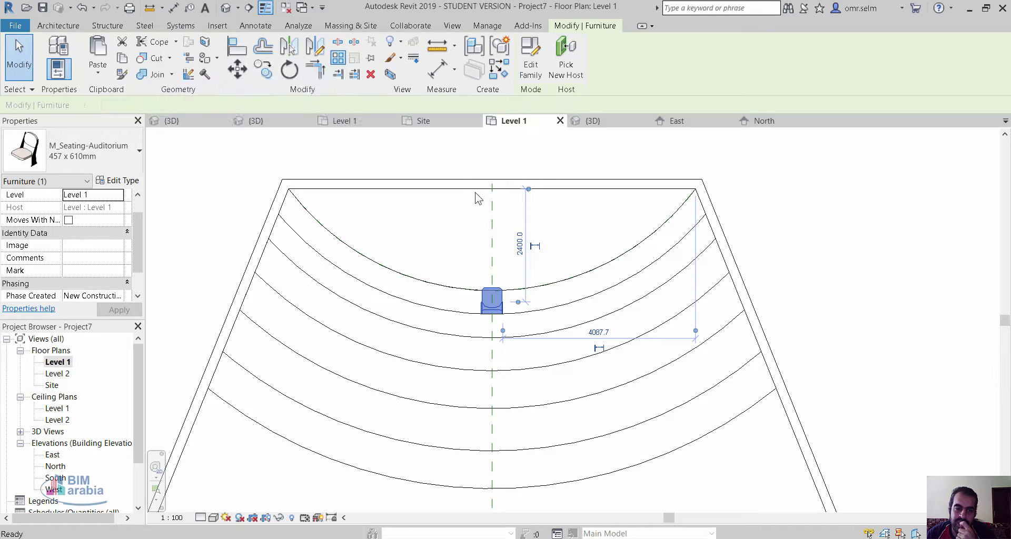
{"action": "left_click", "coordinate": [588, 274]}
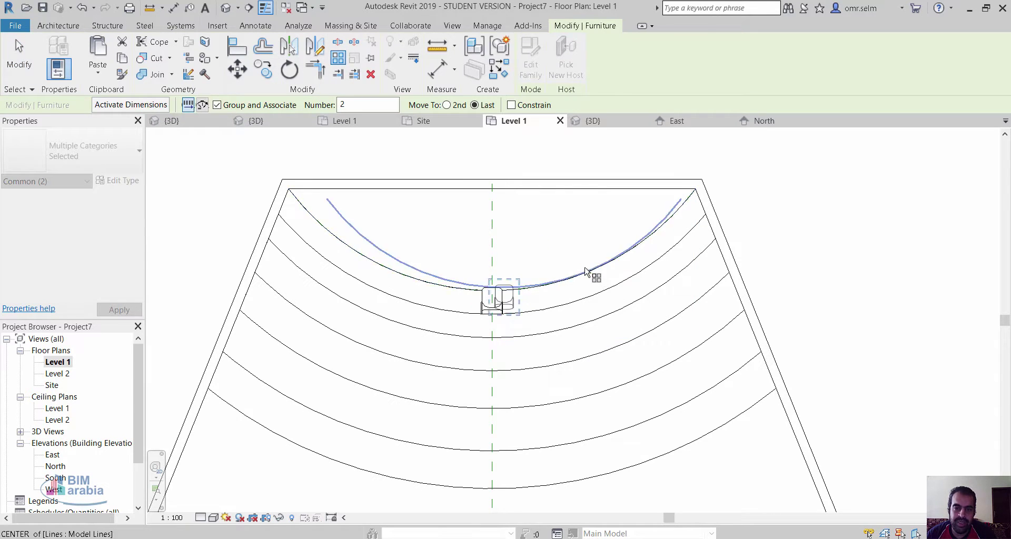
{"action": "scroll", "coordinate": [586, 271], "scroll_direction": "down", "scroll_amount": 2}
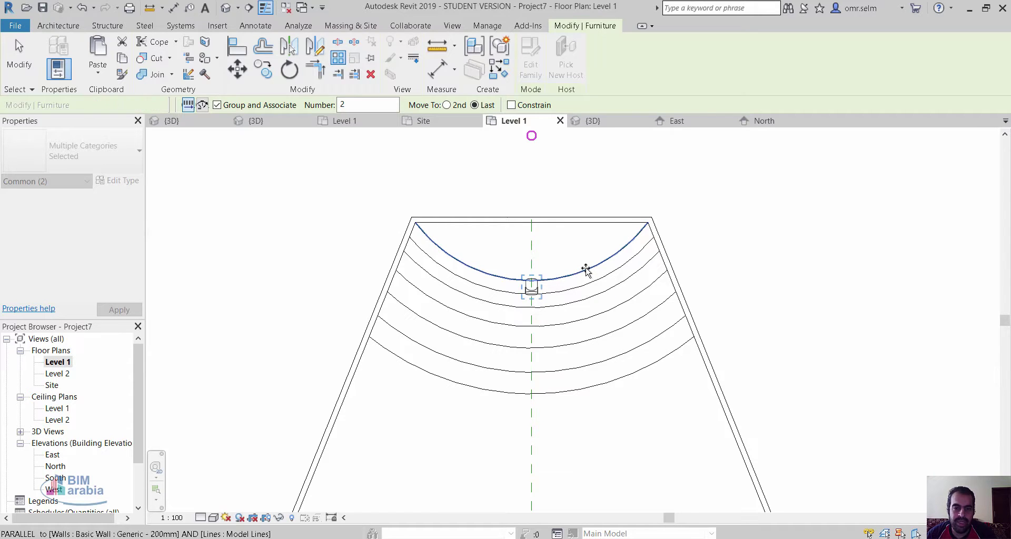
{"action": "left_click", "coordinate": [586, 271]}
{"action": "left_click", "coordinate": [532, 135]}
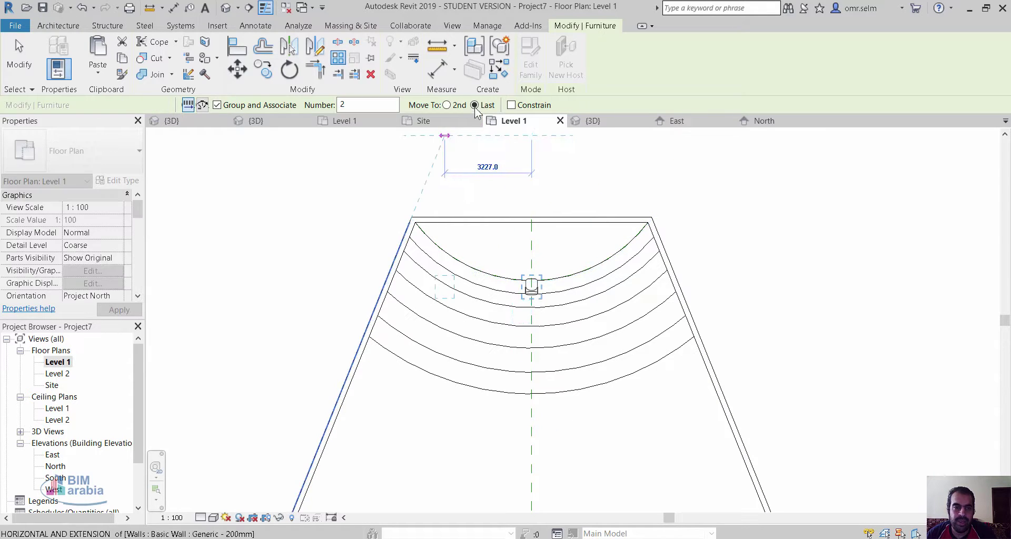
{"action": "left_click", "coordinate": [678, 136]}
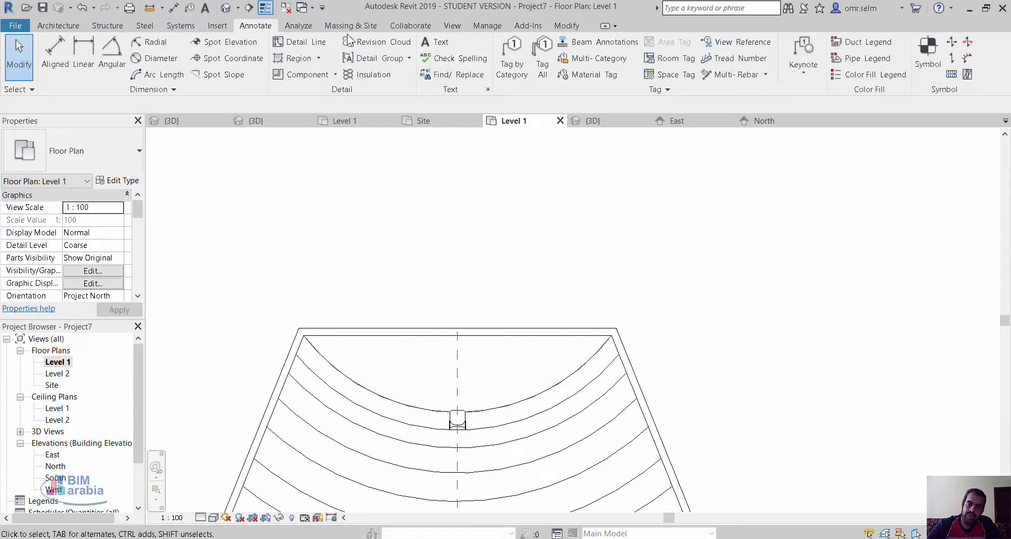
Draw a 200-radius detail-line circle centred on the first row's arc centre.
{"action": "left_click", "coordinate": [300, 42]}
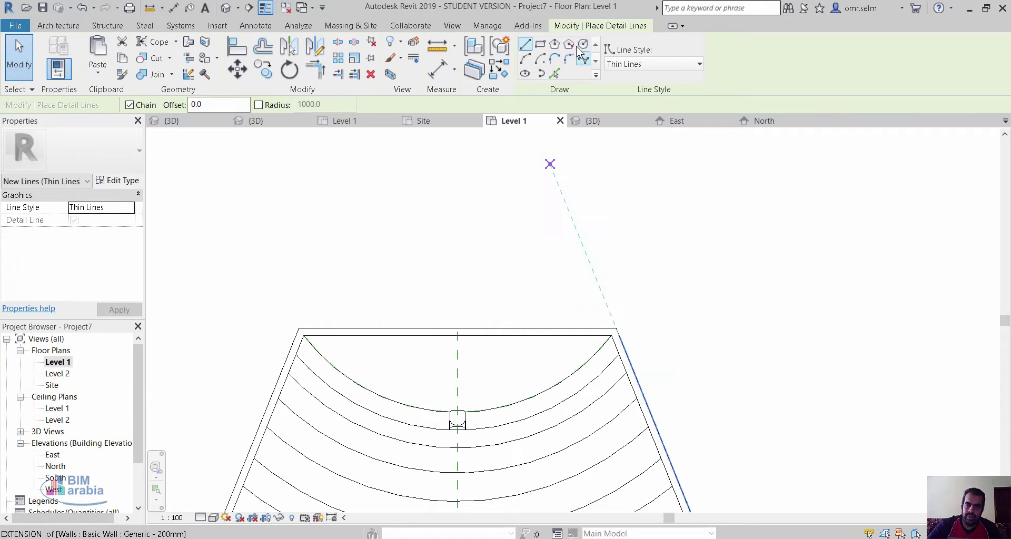
{"action": "left_click", "coordinate": [584, 45]}
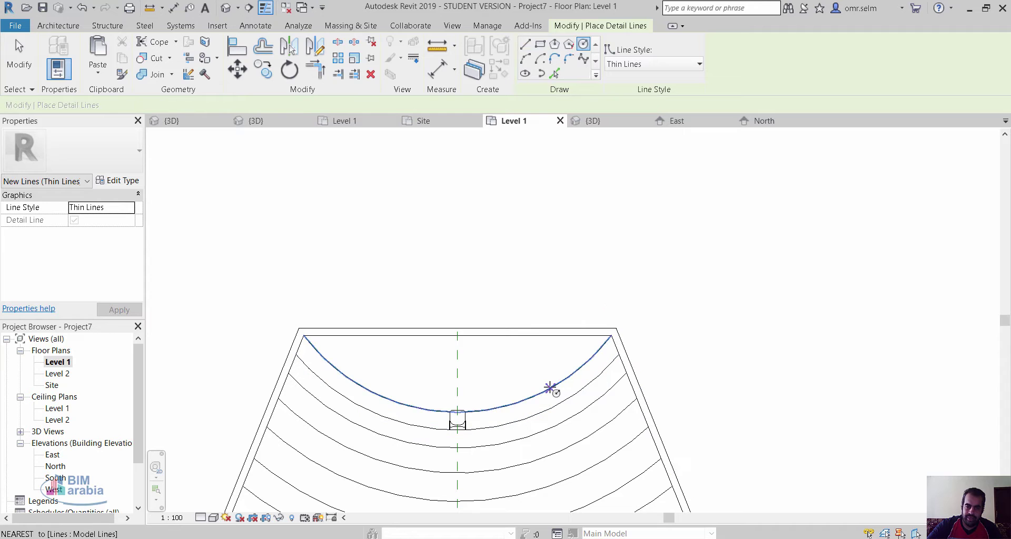
{"action": "left_click", "coordinate": [457, 221]}
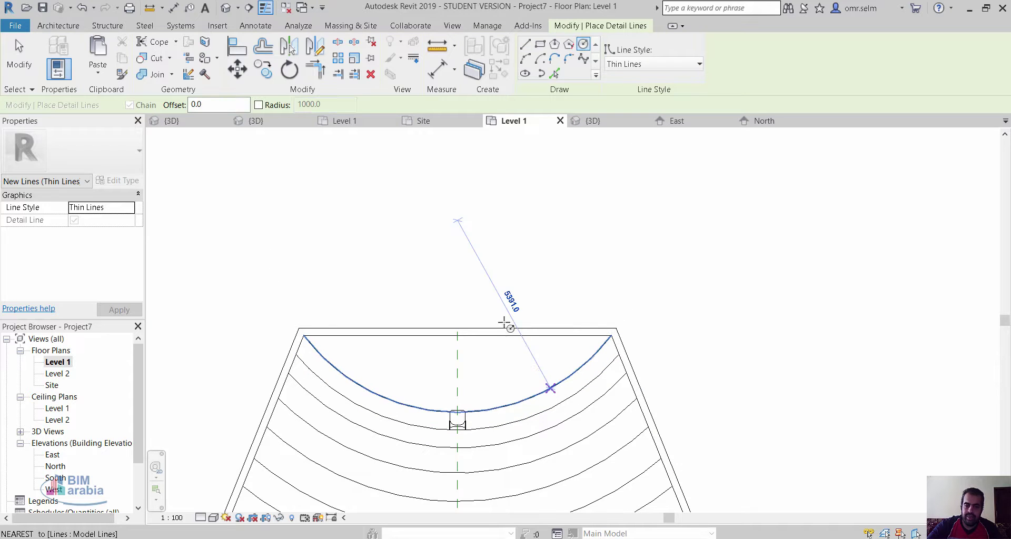
{"action": "left_click", "coordinate": [463, 225]}
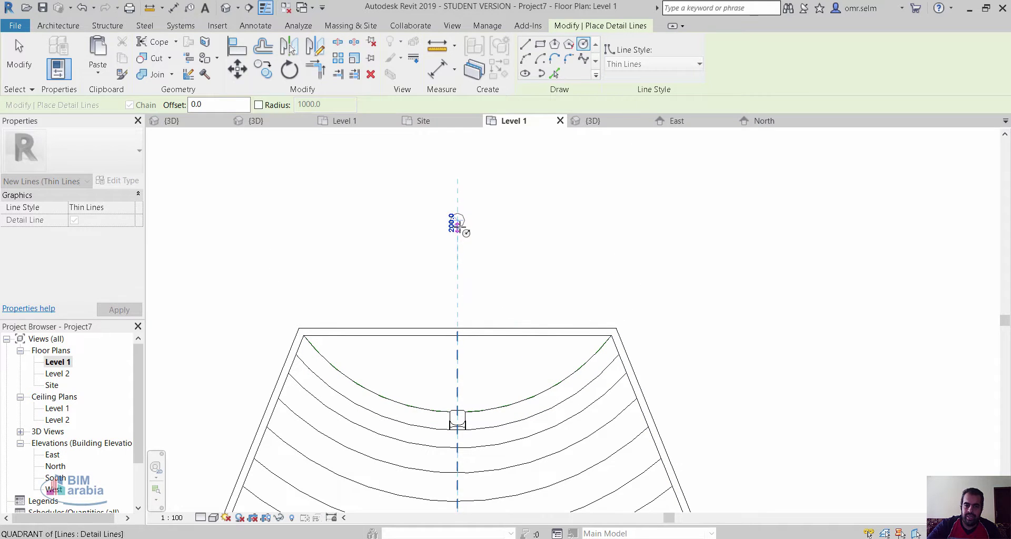
{"action": "key", "text": "Escape"}
{"action": "key", "text": "Escape"}
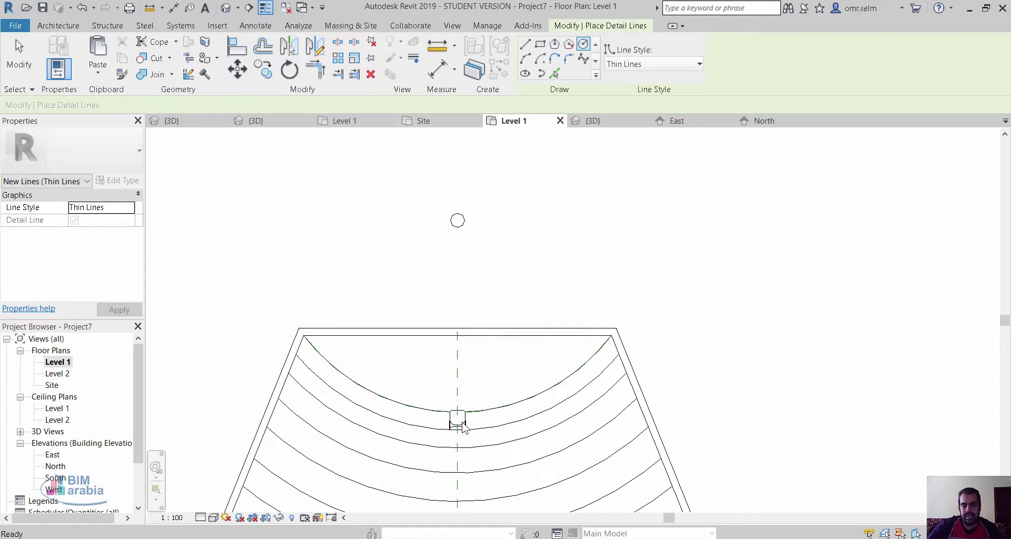
Radially array the chair 8 times about the arc centre, from the hall axis to the row's right end.
{"action": "left_click", "coordinate": [458, 429]}
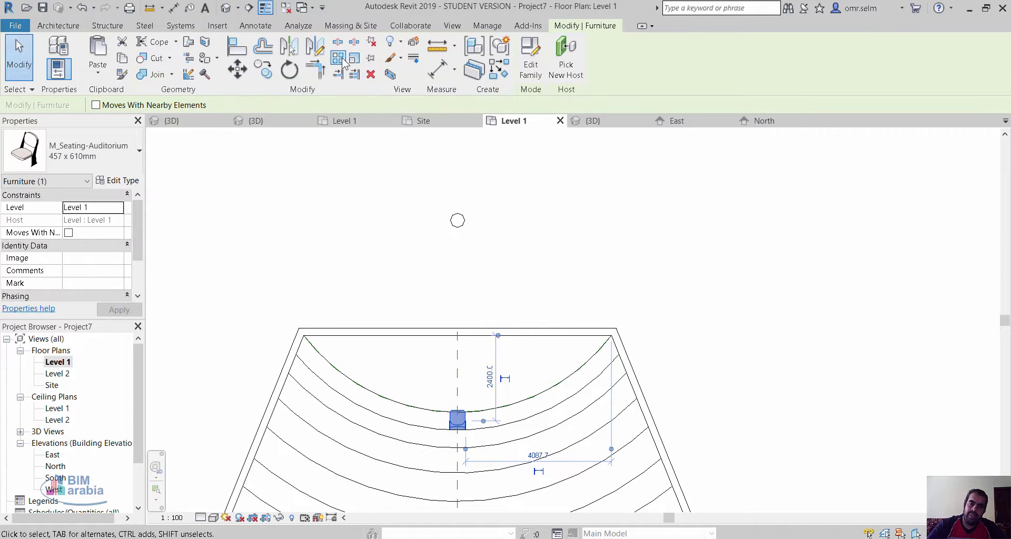
{"action": "key", "text": "a"}
{"action": "key", "text": "r"}
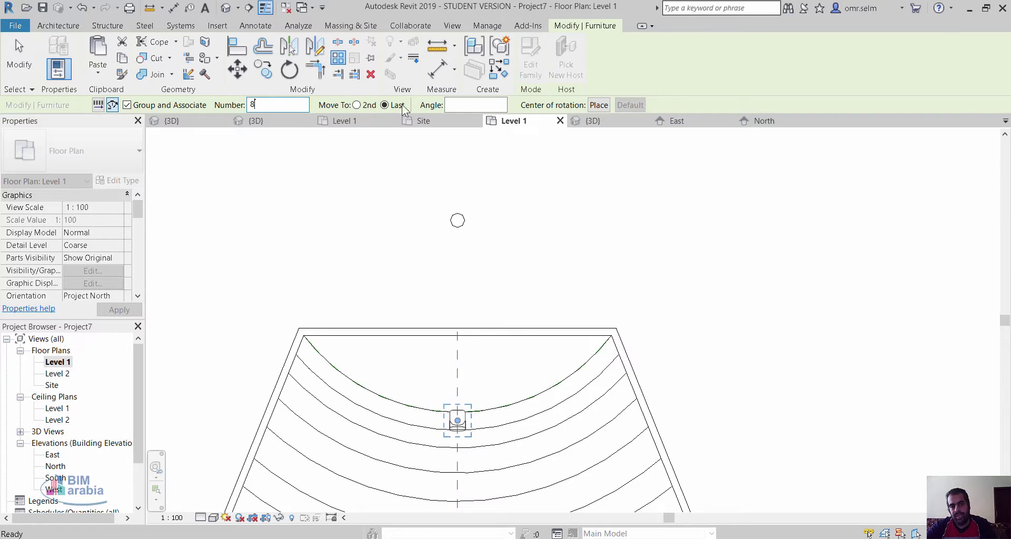
{"action": "key", "text": "Return"}
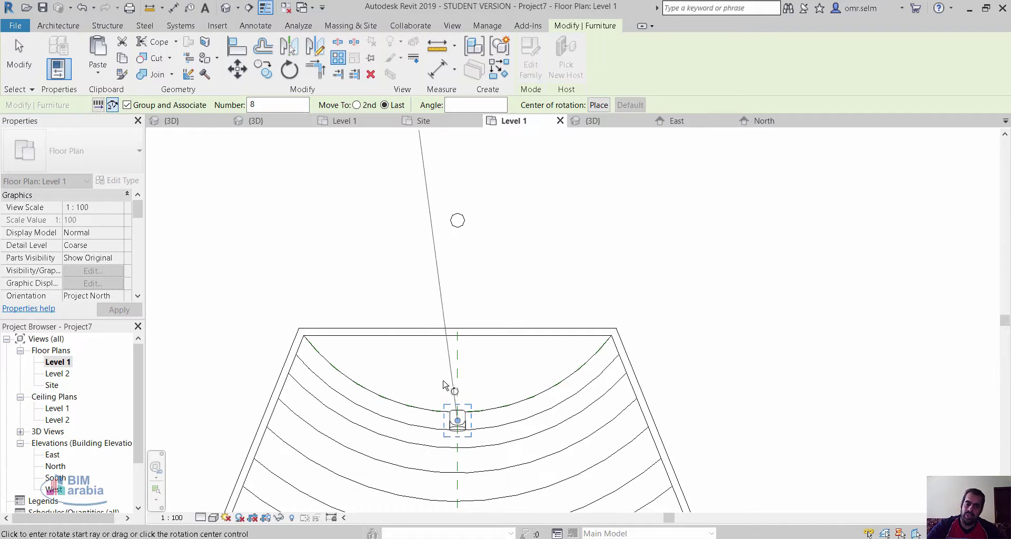
{"action": "left_click_drag", "start_coordinate": [456, 419], "coordinate": [457, 220]}
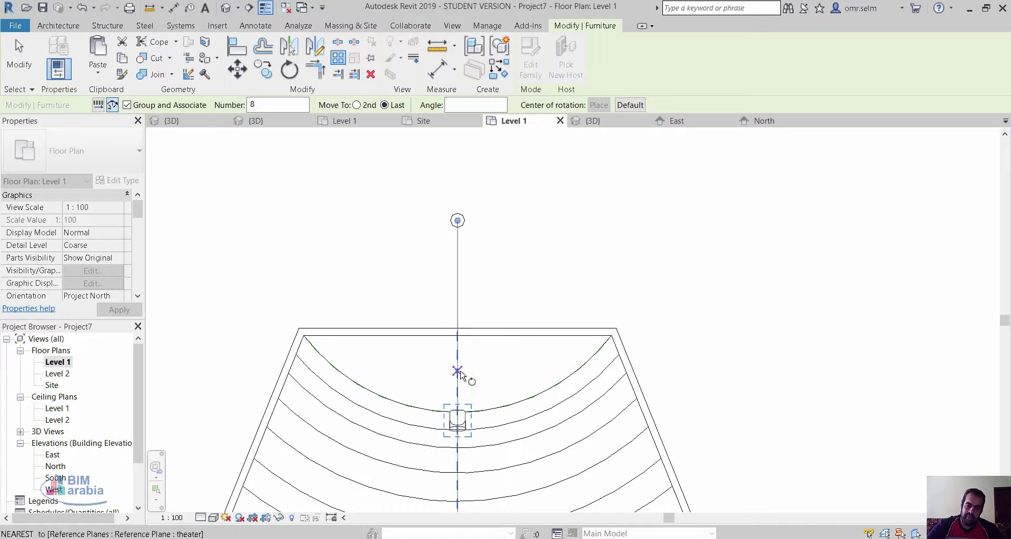
{"action": "left_click", "coordinate": [498, 369]}
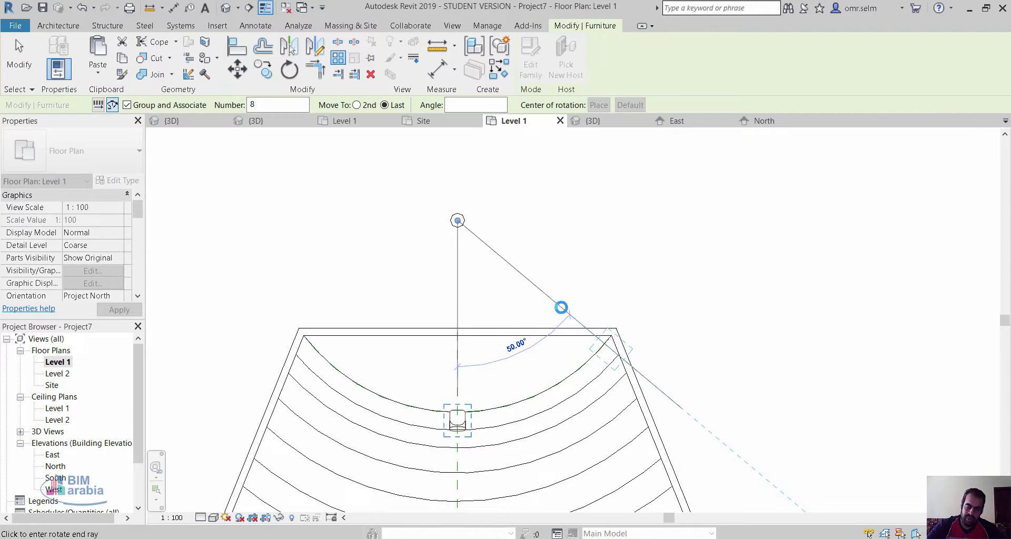
{"action": "left_click", "coordinate": [561, 308]}
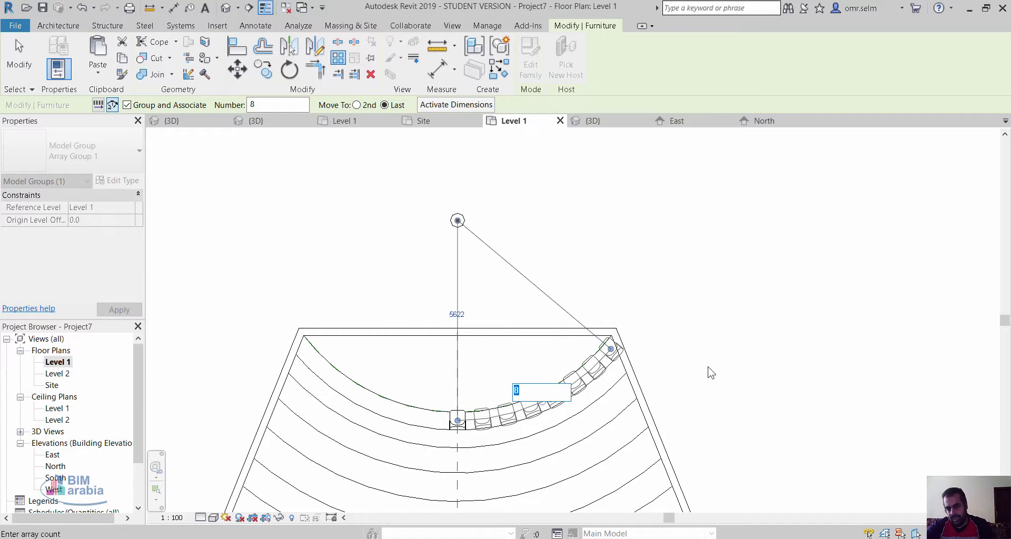
{"action": "key", "text": "Return"}
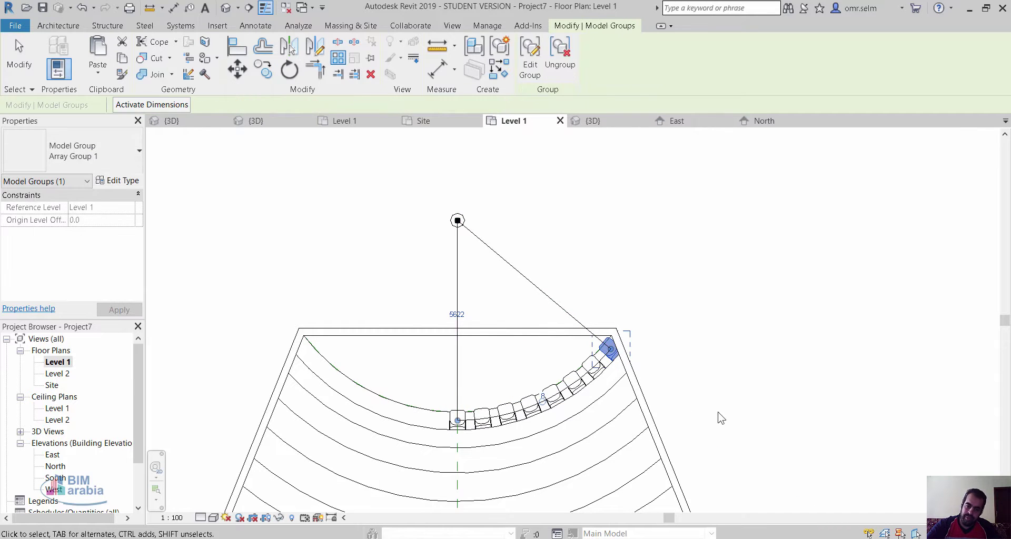
{"action": "key", "text": "Escape"}
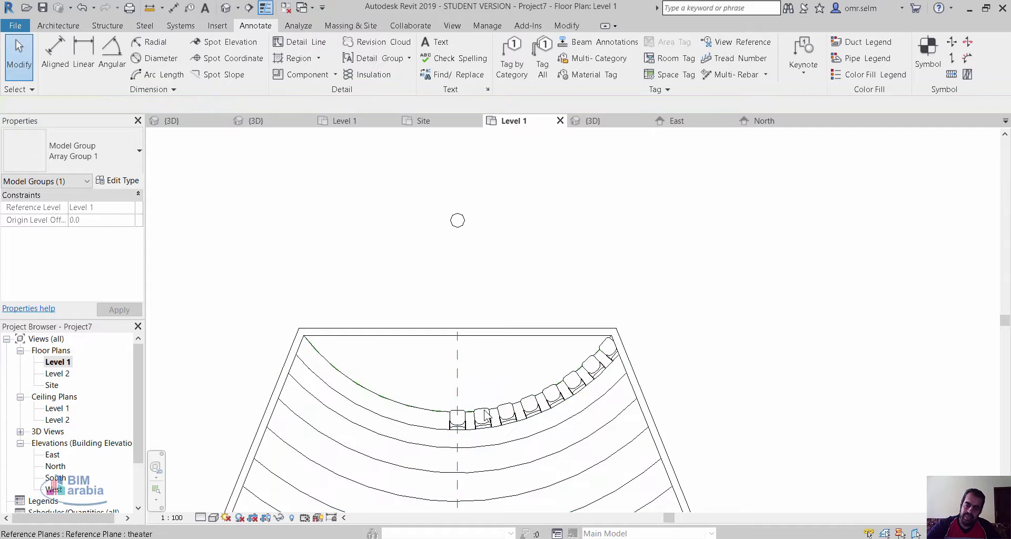
Stretch the chair array to the row's left end and set its count to 15.
{"action": "left_click", "coordinate": [482, 417]}
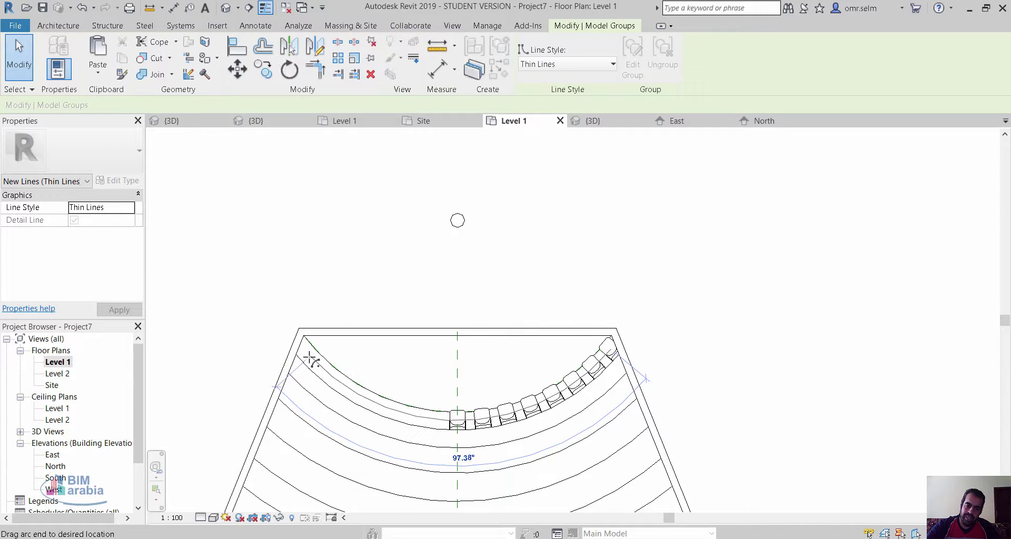
{"action": "left_click", "coordinate": [312, 360]}
{"action": "type", "text": "15"}
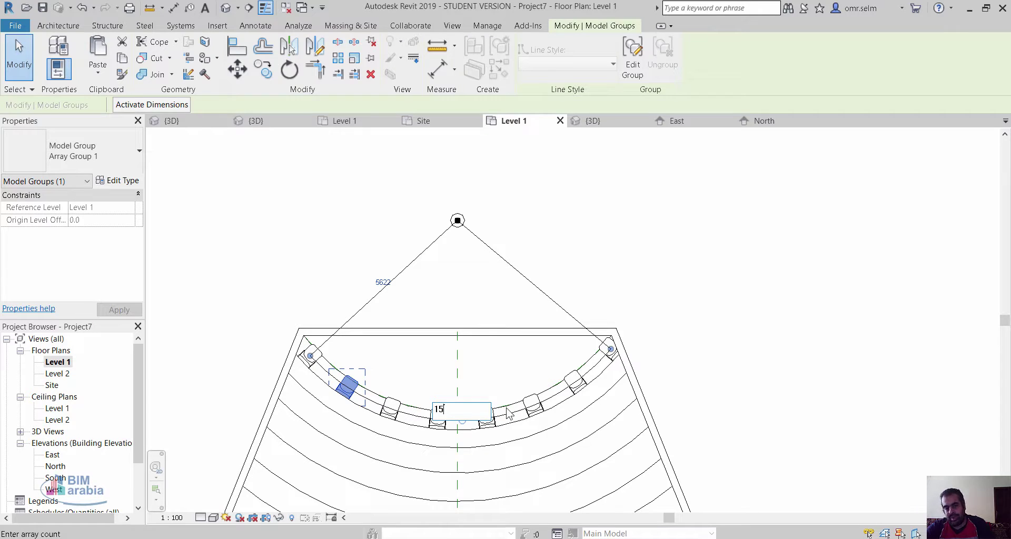
{"action": "key", "text": "Return"}
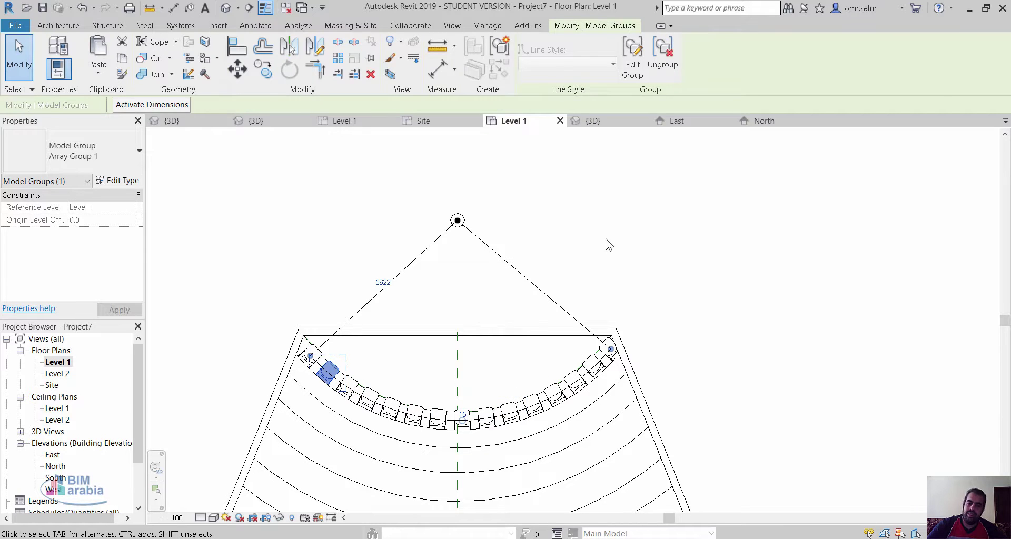
{"action": "left_click", "coordinate": [606, 239]}
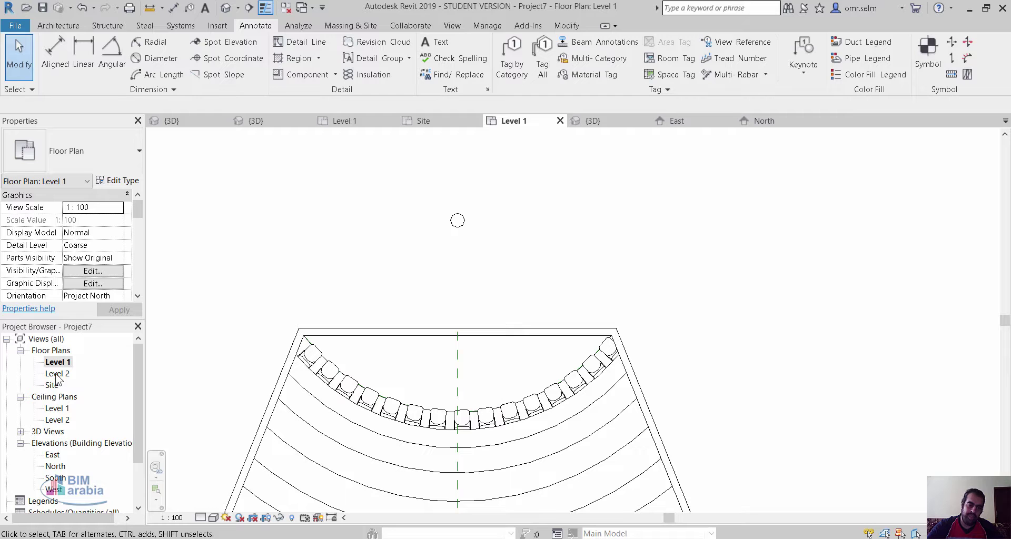
{"action": "double_click", "coordinate": [53, 455]}
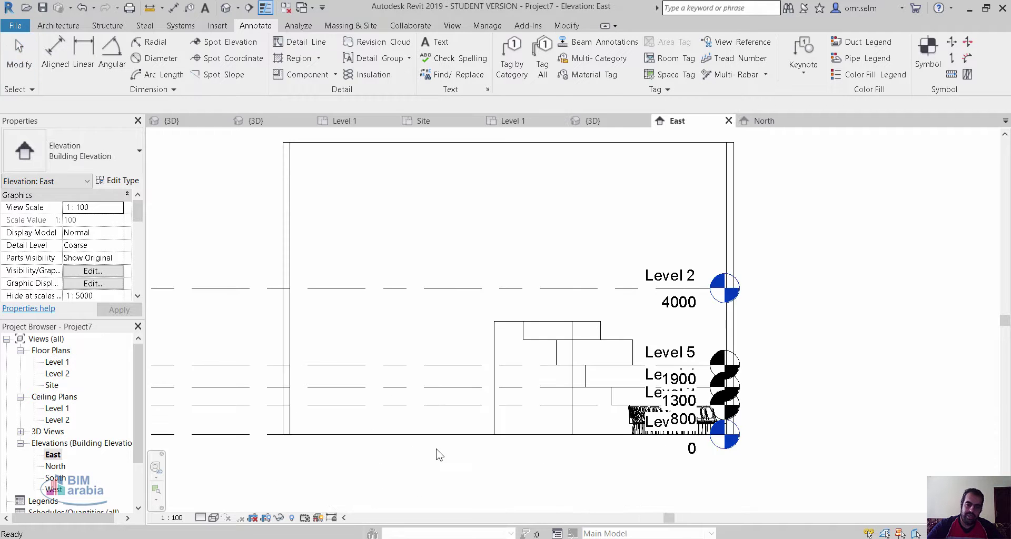
{"action": "scroll", "coordinate": [696, 406], "scroll_direction": "up", "scroll_amount": 4}
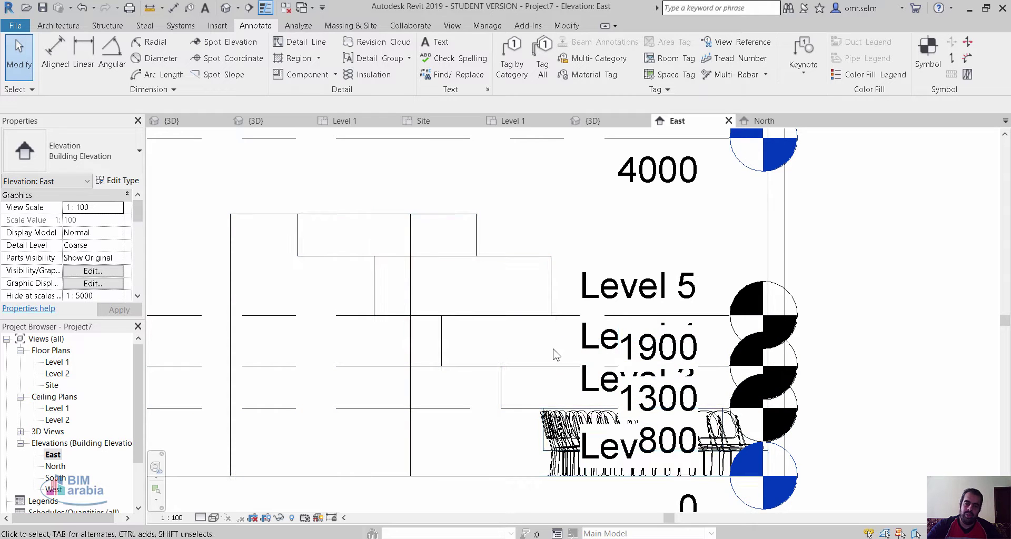
{"action": "double_click", "coordinate": [56, 362]}
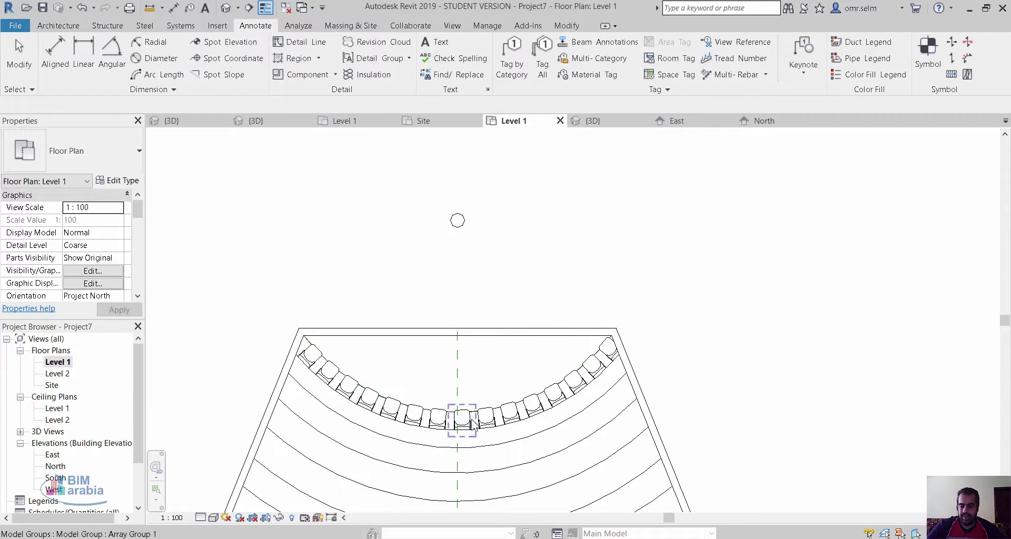
{"action": "scroll", "coordinate": [437, 484], "scroll_direction": "down", "scroll_amount": 1}
{"action": "scroll", "coordinate": [474, 448], "scroll_direction": "down", "scroll_amount": 1}
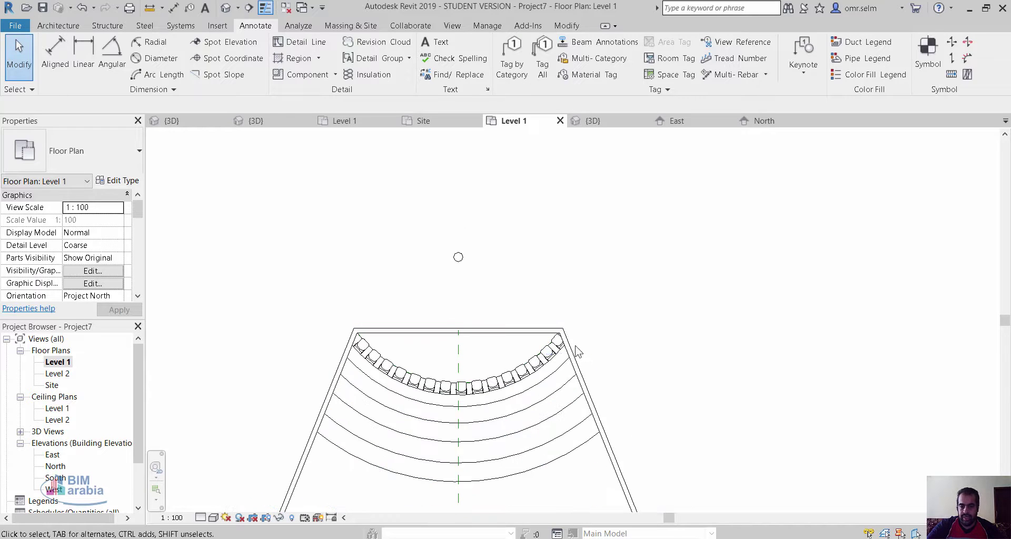
{"action": "scroll", "coordinate": [574, 358], "scroll_direction": "down", "scroll_amount": 1}
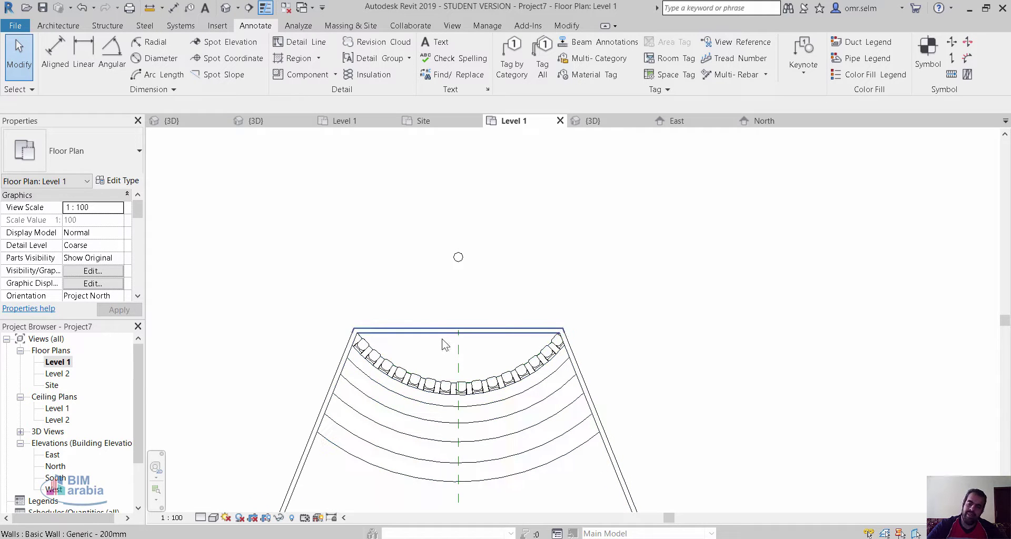
{"action": "scroll", "coordinate": [453, 342], "scroll_direction": "up", "scroll_amount": 1}
{"action": "scroll", "coordinate": [445, 367], "scroll_direction": "up", "scroll_amount": 1}
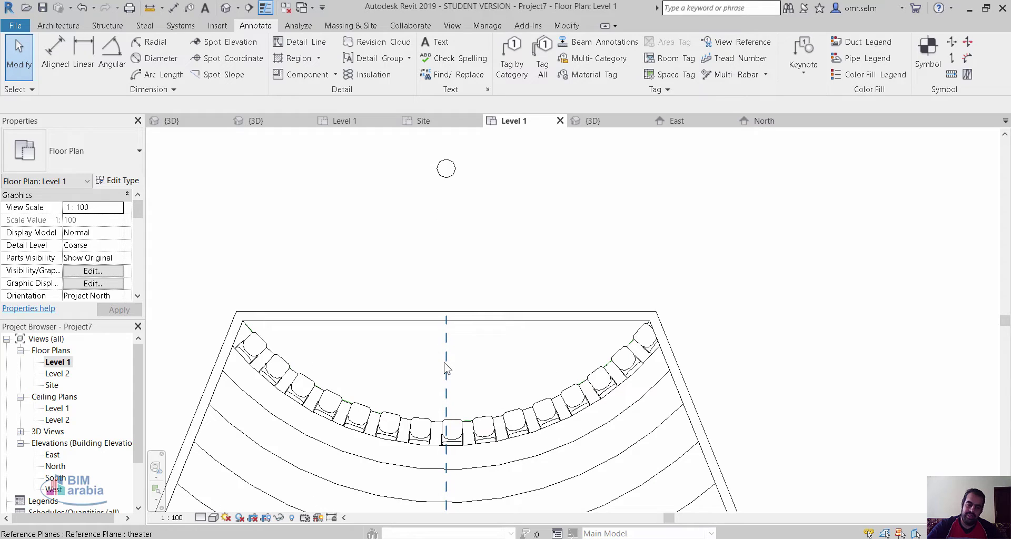